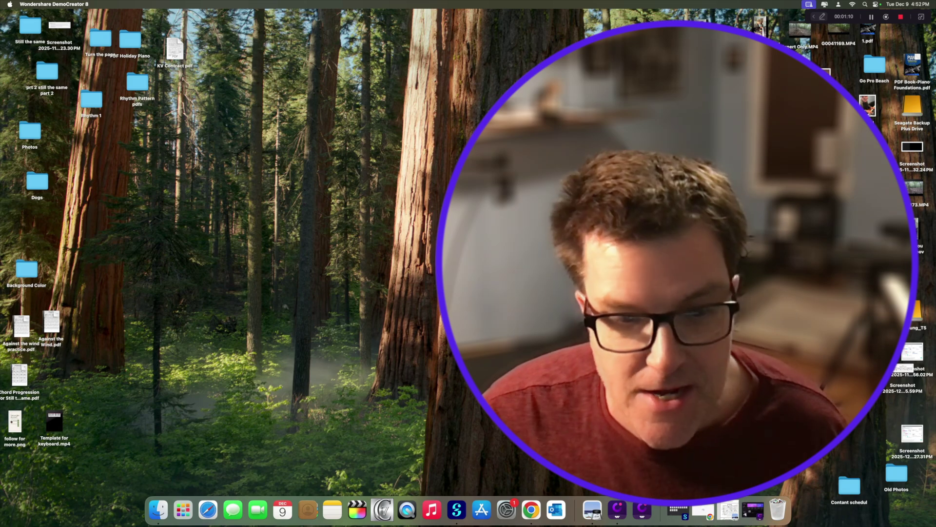
Step: Launch MuseScore Studio and start a PDF score import from the File menu
{"action": "left_click", "coordinate": [456, 509]}
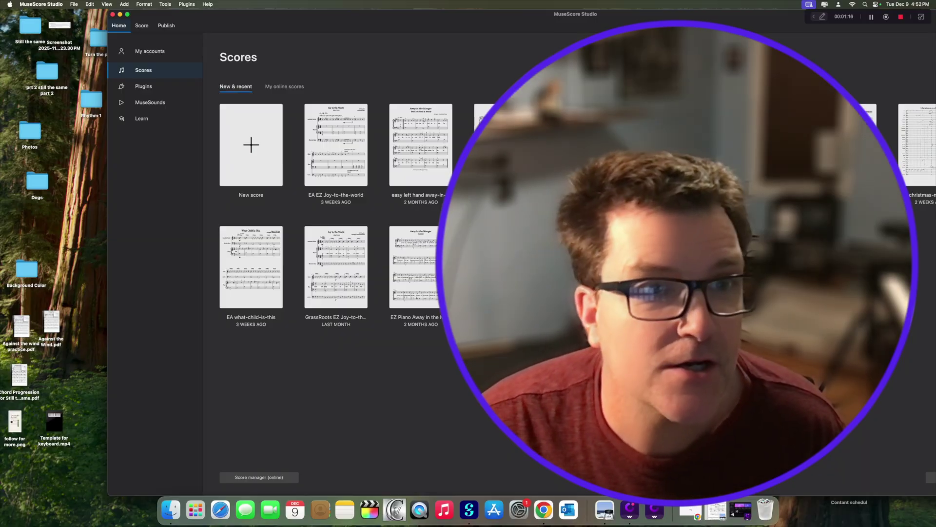
{"action": "left_click", "coordinate": [74, 4]}
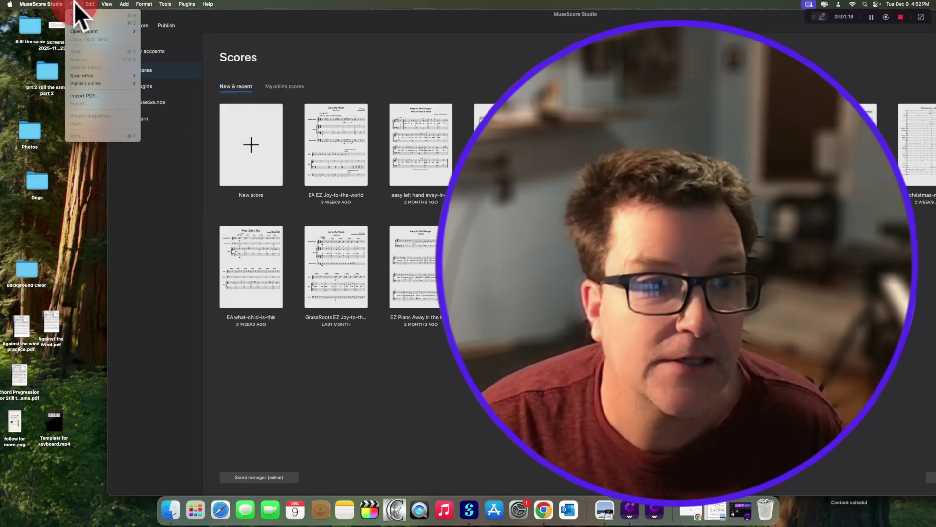
{"action": "left_click_drag", "start_coordinate": [74, 2], "coordinate": [93, 95]}
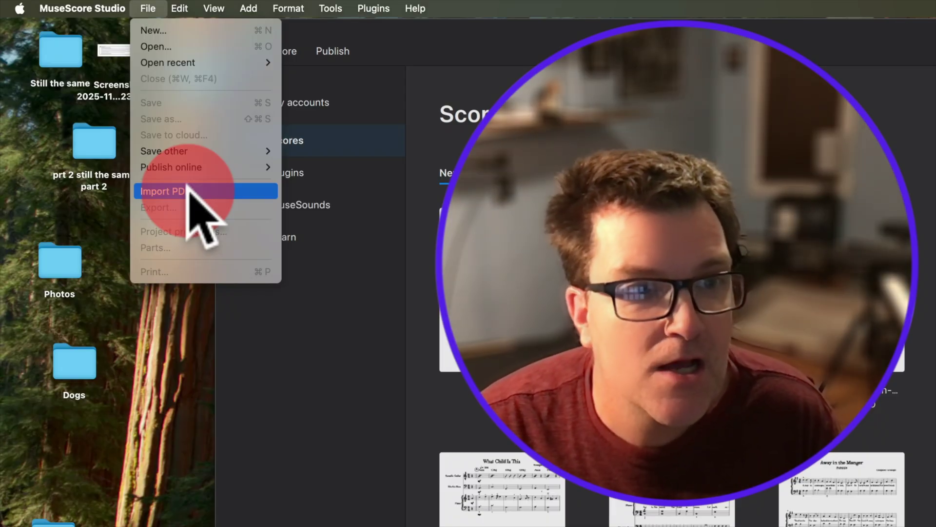
{"action": "left_click", "coordinate": [171, 191]}
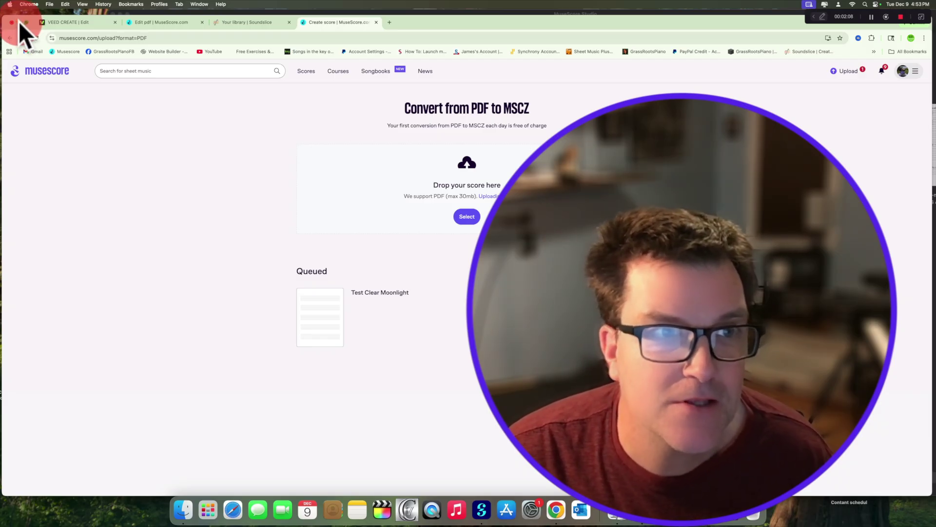
Step: Minimize Chrome and MuseScore Studio, then bring back the Clear Moonlight score PDF
{"action": "left_click", "coordinate": [18, 22]}
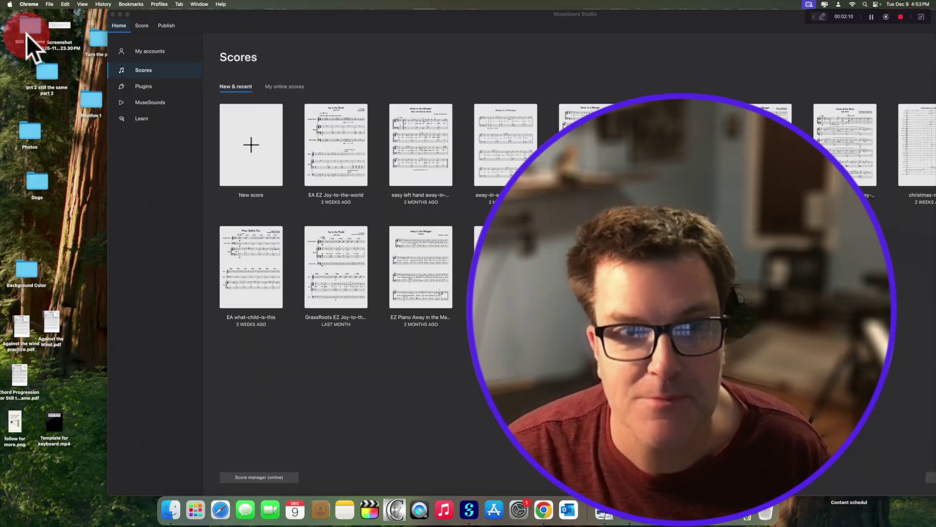
{"action": "double_click", "coordinate": [283, 13]}
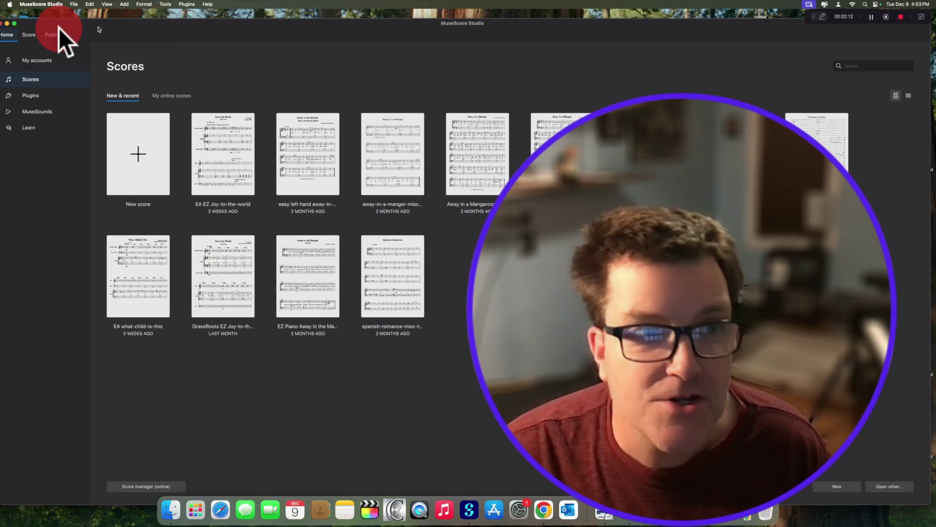
{"action": "left_click_drag", "start_coordinate": [45, 21], "coordinate": [171, 19]}
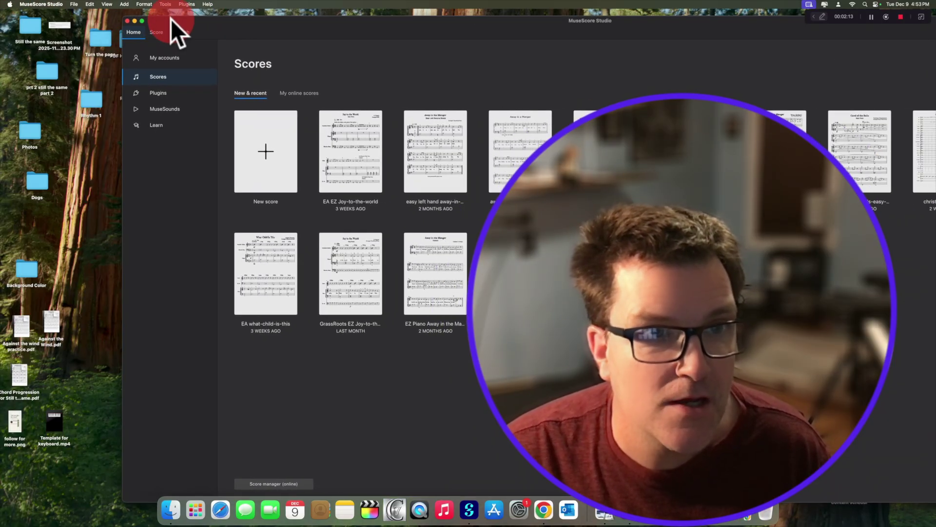
{"action": "left_click", "coordinate": [134, 21]}
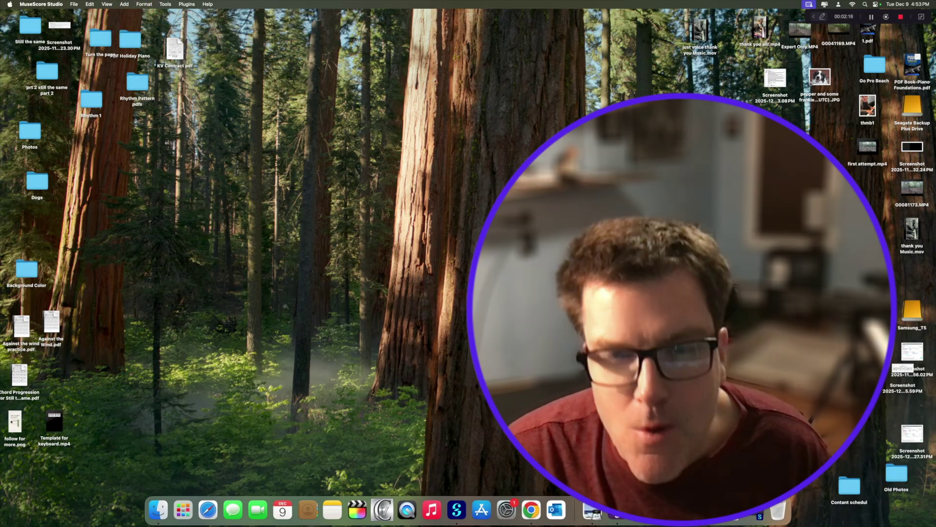
{"action": "left_click", "coordinate": [668, 510]}
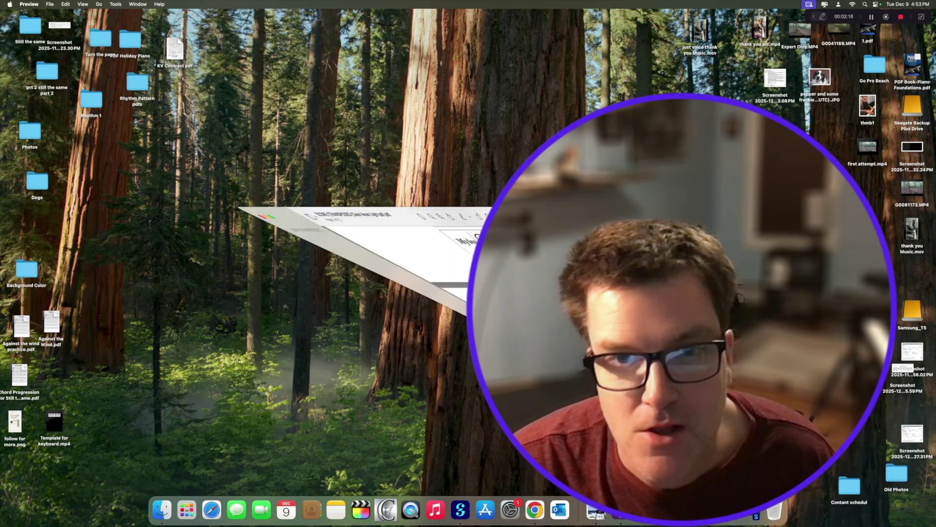
Step: Scroll through the Clear Moonlight score PDF in Preview from the cover to the section B page
{"action": "left_click", "coordinate": [500, 187]}
{"action": "scroll", "coordinate": [453, 78], "scroll_direction": "up", "scroll_amount": 10}
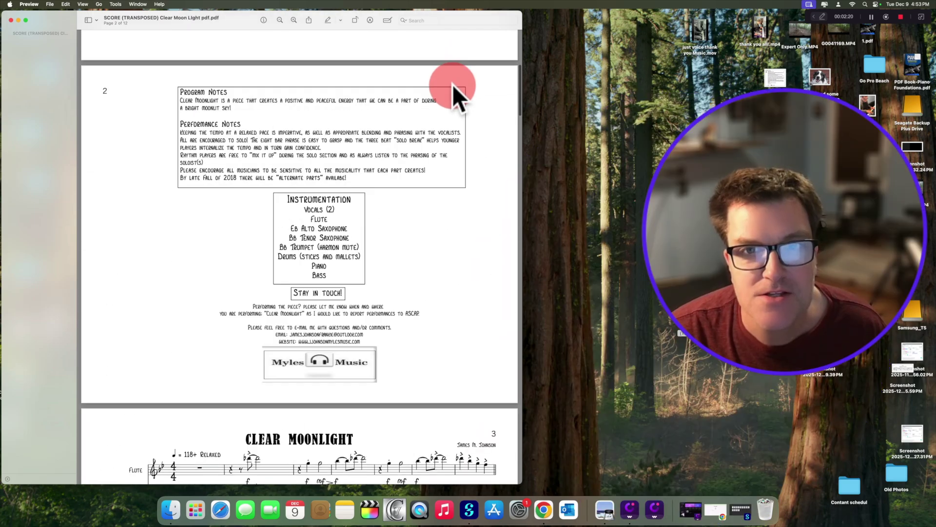
{"action": "left_click", "coordinate": [453, 82]}
{"action": "scroll", "coordinate": [454, 85], "scroll_direction": "up", "scroll_amount": 5}
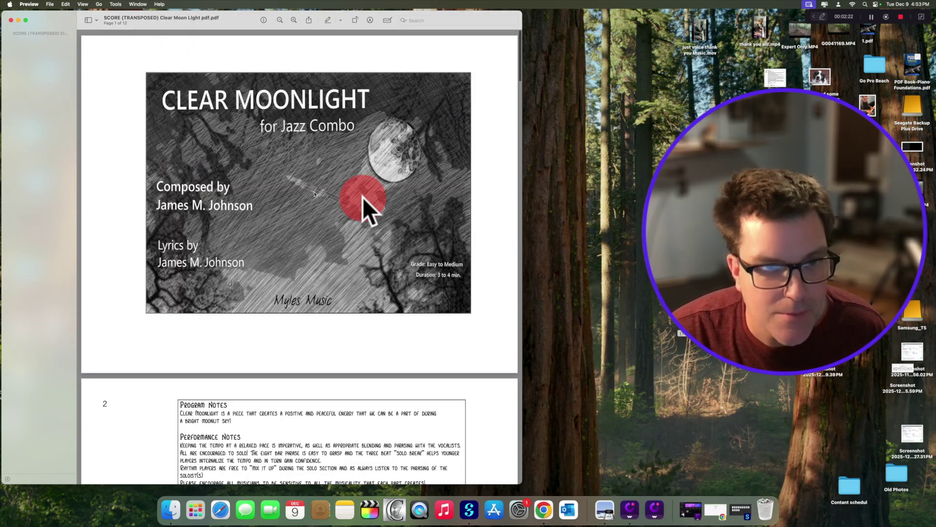
{"action": "scroll", "coordinate": [365, 199], "scroll_direction": "down", "scroll_amount": 3}
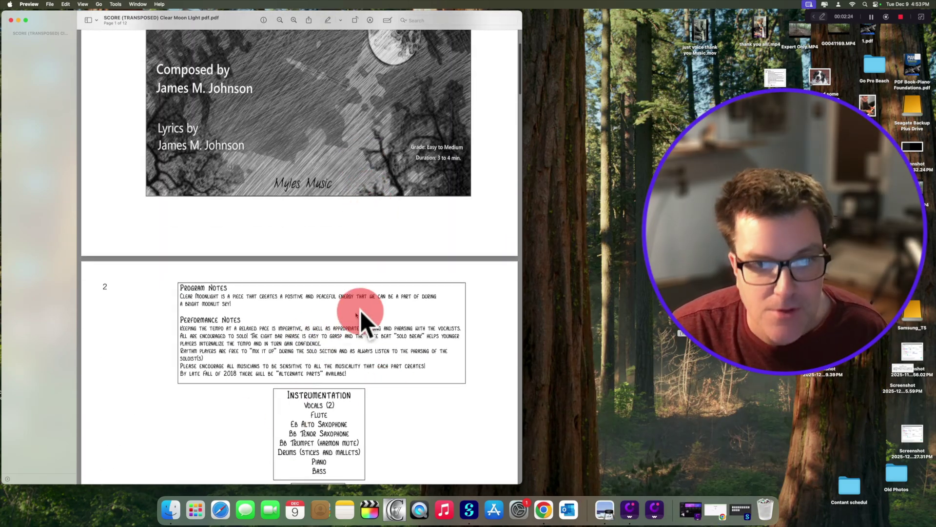
{"action": "scroll", "coordinate": [361, 310], "scroll_direction": "down", "scroll_amount": 10}
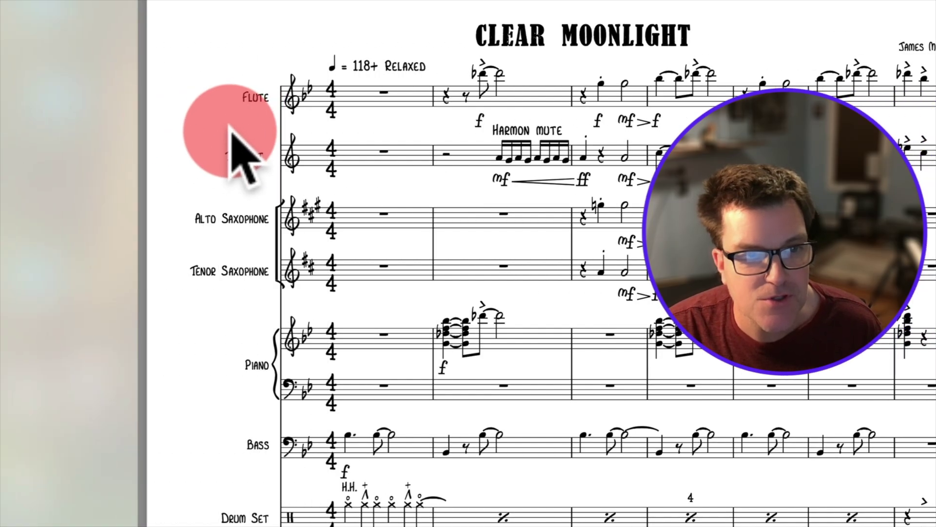
{"action": "mouse_move", "coordinate": [226, 132]}
{"action": "left_mouse_down"}
{"action": "mouse_move", "coordinate": [320, 285]}
{"action": "mouse_move", "coordinate": [324, 386]}
{"action": "mouse_move", "coordinate": [386, 323]}
{"action": "mouse_move", "coordinate": [405, 252]}
{"action": "mouse_move", "coordinate": [463, 119]}
{"action": "mouse_move", "coordinate": [511, 125]}
{"action": "mouse_move", "coordinate": [585, 219]}
{"action": "left_mouse_up"}
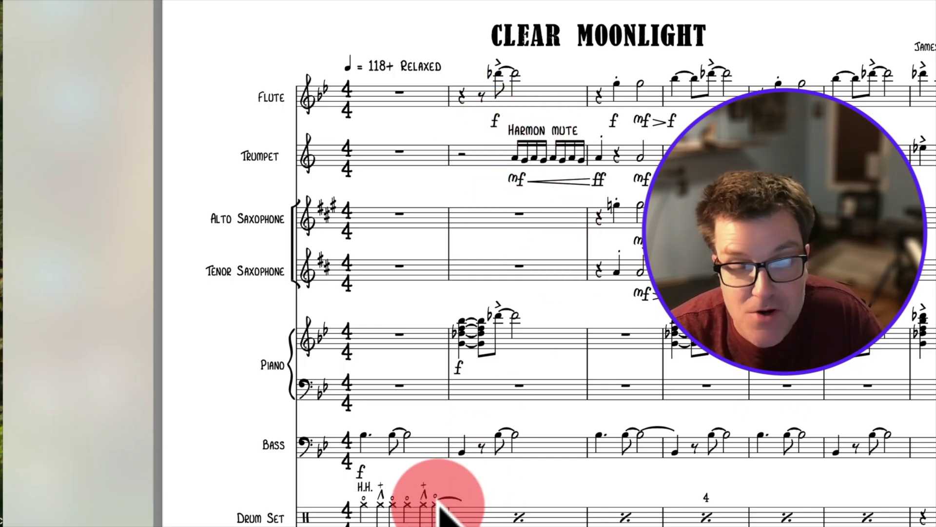
{"action": "scroll", "coordinate": [441, 507], "scroll_direction": "down", "scroll_amount": 5}
{"action": "scroll", "coordinate": [453, 507], "scroll_direction": "down", "scroll_amount": 5}
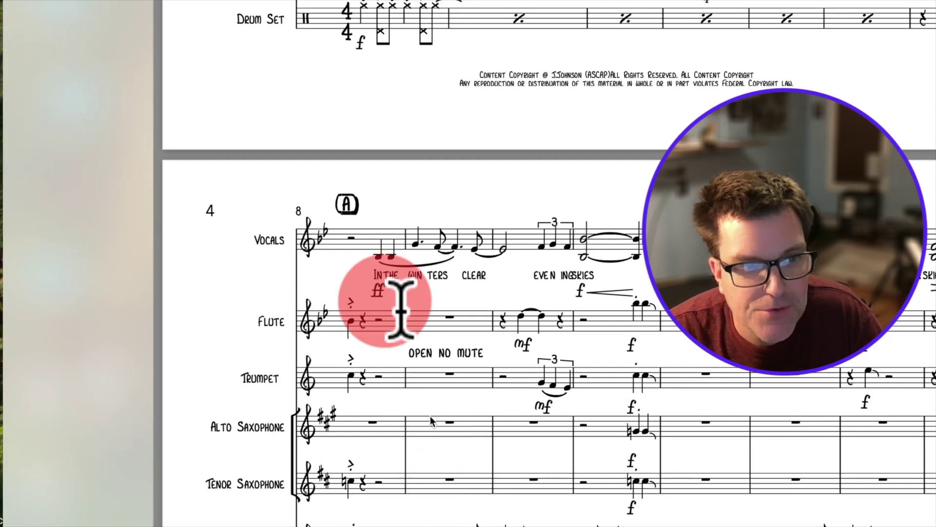
{"action": "scroll", "coordinate": [606, 233], "scroll_direction": "down", "scroll_amount": 2}
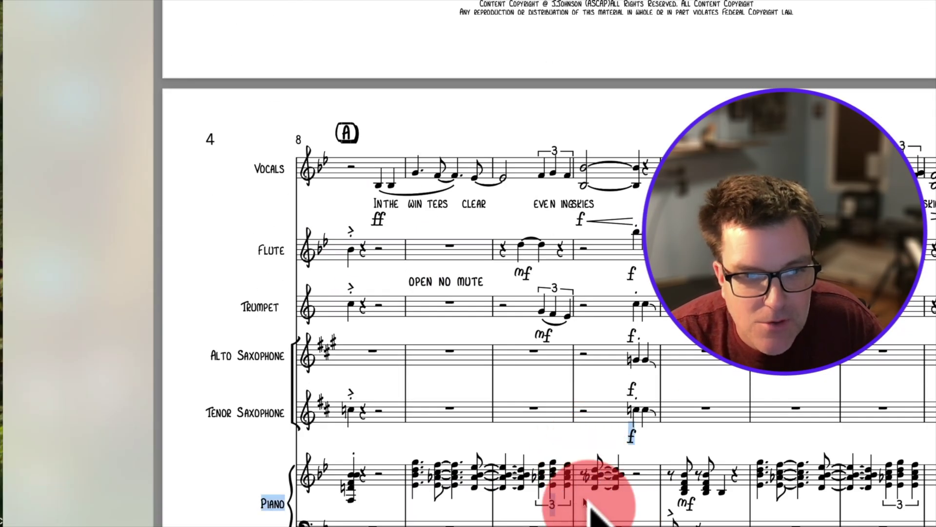
{"action": "left_click", "coordinate": [602, 473]}
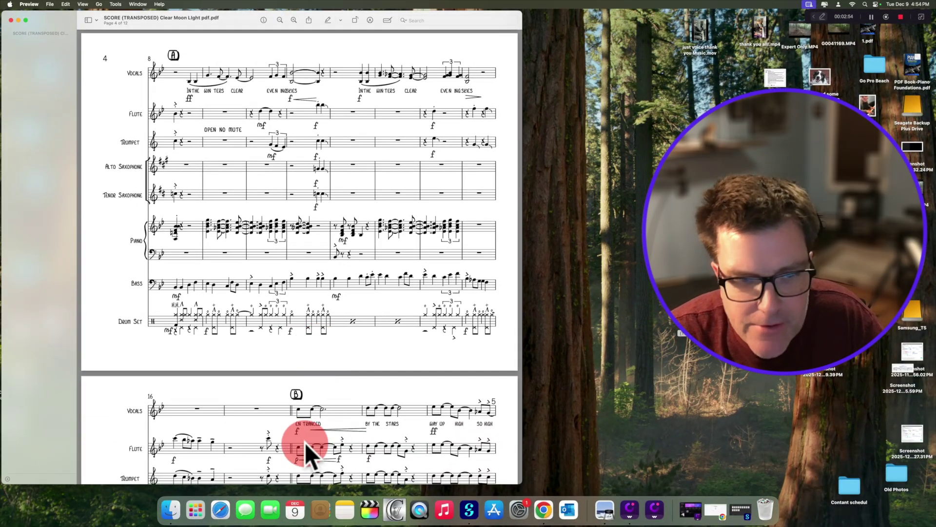
{"action": "scroll", "coordinate": [393, 267], "scroll_direction": "down", "scroll_amount": 5}
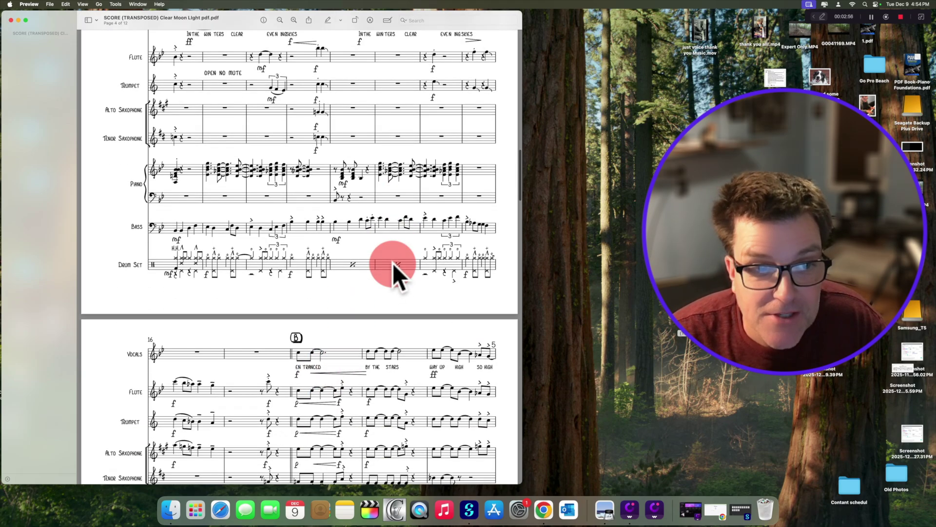
{"action": "scroll", "coordinate": [399, 288], "scroll_direction": "down", "scroll_amount": 2}
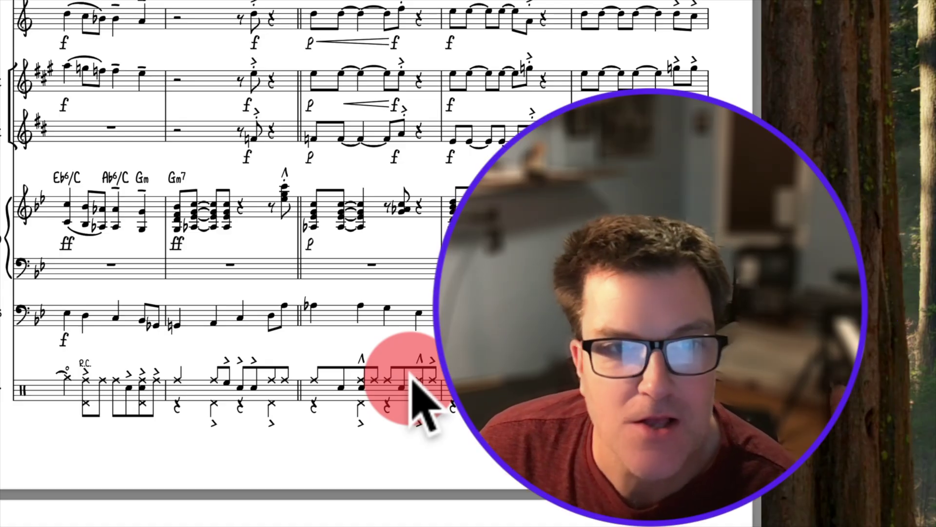
{"action": "scroll", "coordinate": [417, 282], "scroll_direction": "up", "scroll_amount": 5}
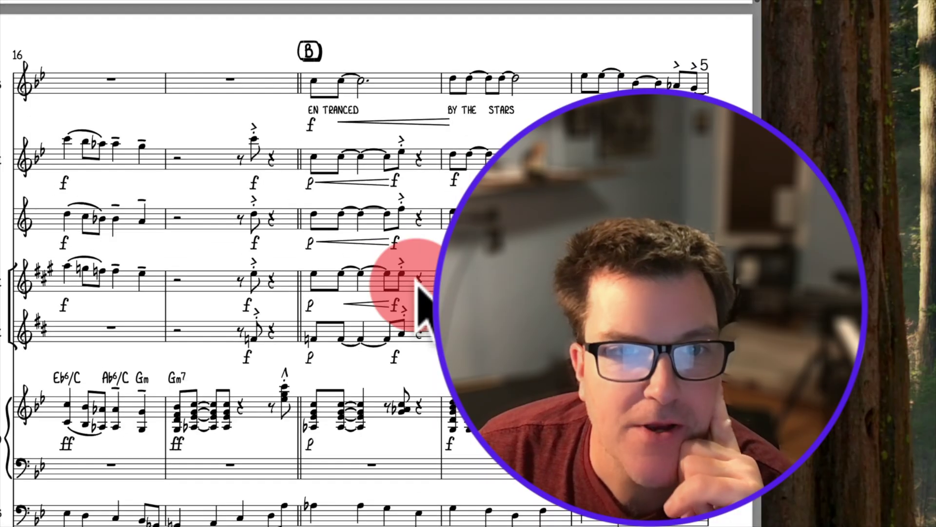
{"action": "scroll", "coordinate": [417, 282], "scroll_direction": "up", "scroll_amount": 10}
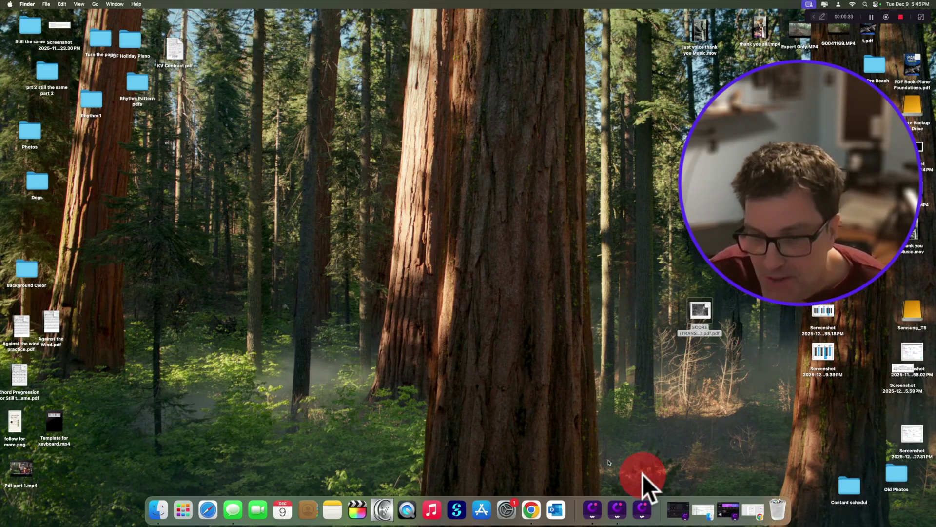
Step: Restore the Chrome window showing the converted Test Clear Moonlight score on MuseScore.com
{"action": "left_click", "coordinate": [754, 511]}
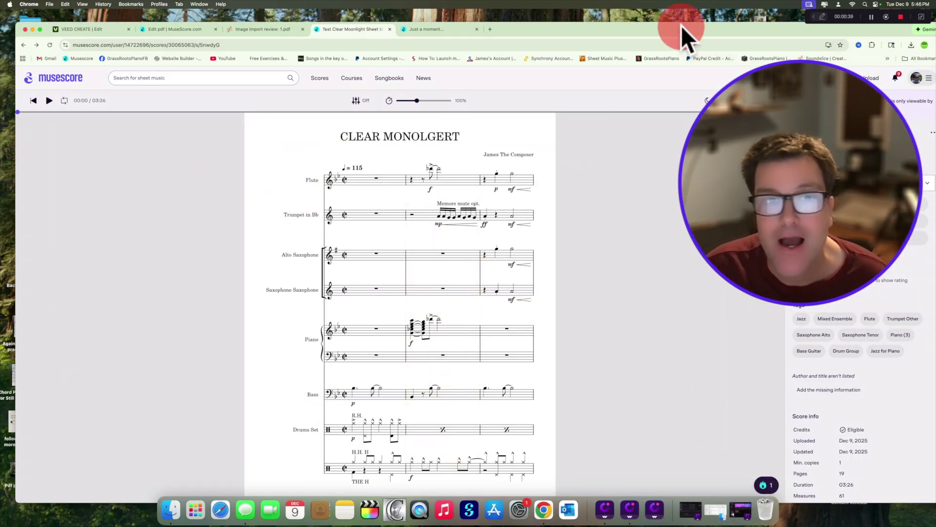
Step: Move Chrome left, scroll through the converted CLEAR MONOLGERT score, and open its download options
{"action": "left_click_drag", "start_coordinate": [683, 29], "coordinate": [589, 25]}
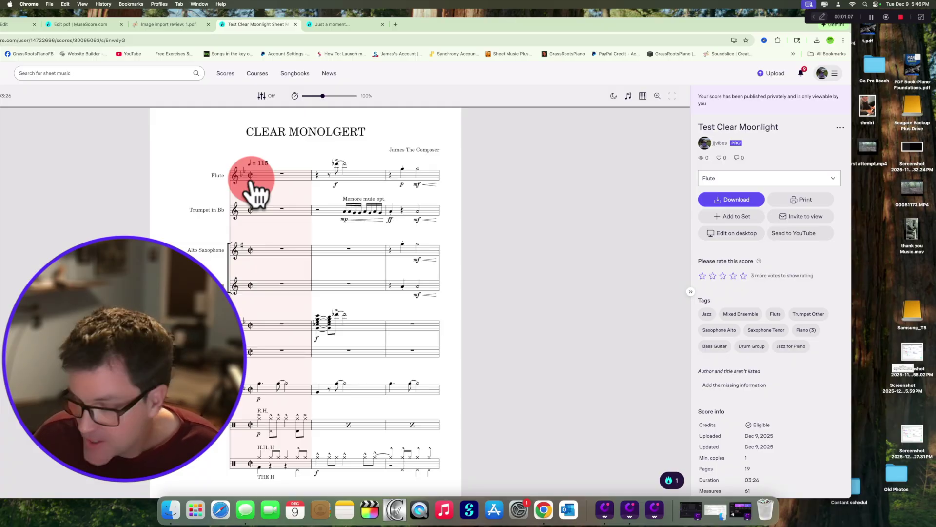
{"action": "scroll", "coordinate": [372, 330], "scroll_direction": "down", "scroll_amount": 7}
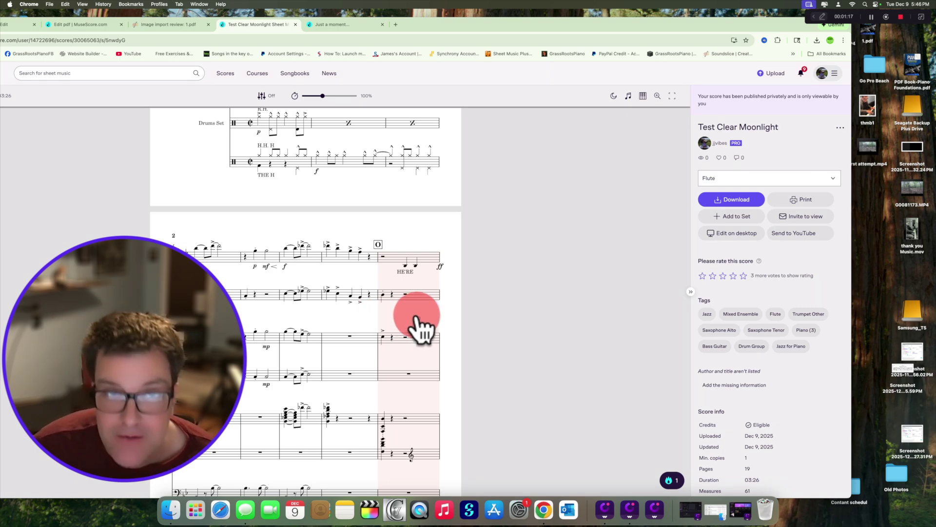
{"action": "scroll", "coordinate": [417, 331], "scroll_direction": "down", "scroll_amount": 5}
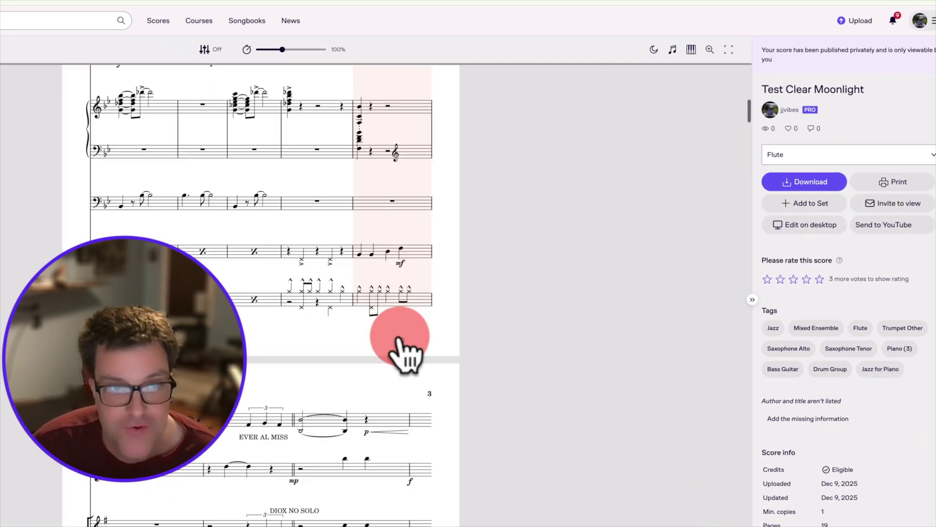
{"action": "scroll", "coordinate": [414, 326], "scroll_direction": "down", "scroll_amount": 3}
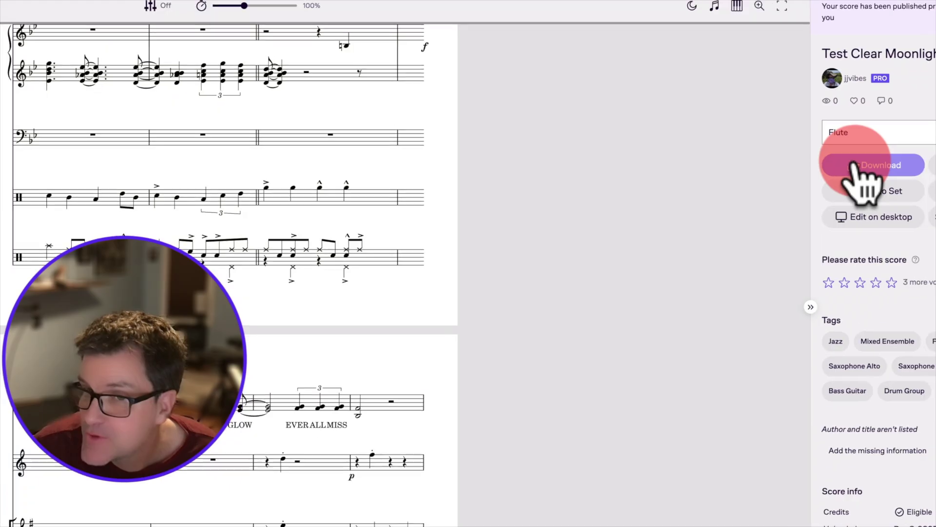
{"action": "left_click", "coordinate": [853, 171]}
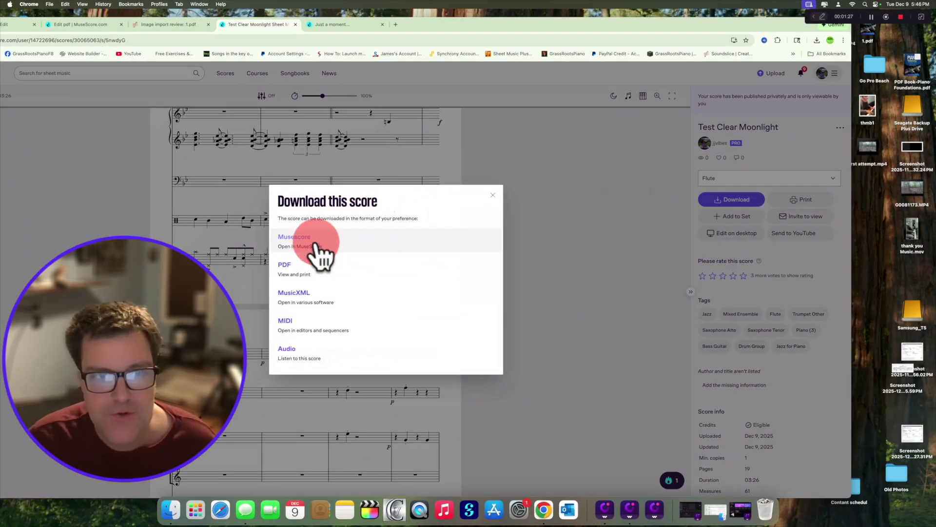
Step: Download the converted score in MuseScore format as test-clear-moonlight (1).mscz
{"action": "left_click", "coordinate": [316, 246]}
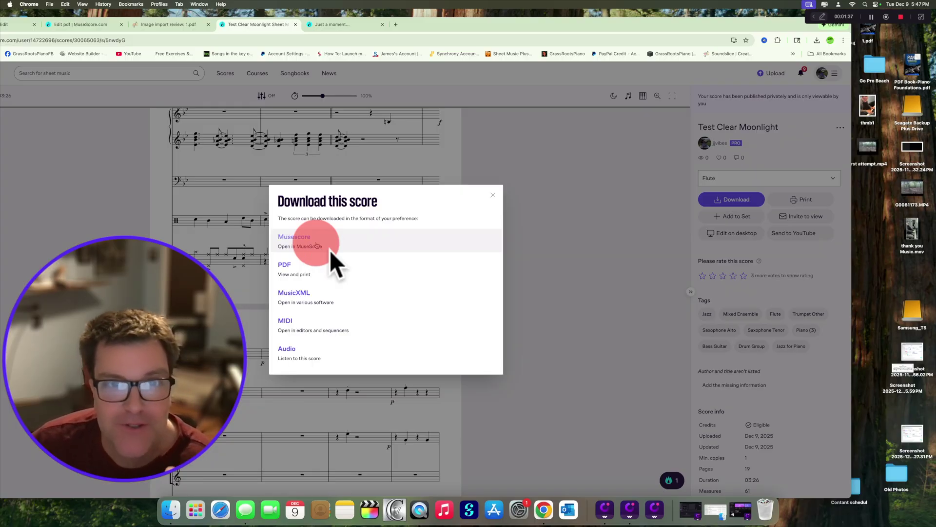
{"action": "left_click", "coordinate": [314, 243]}
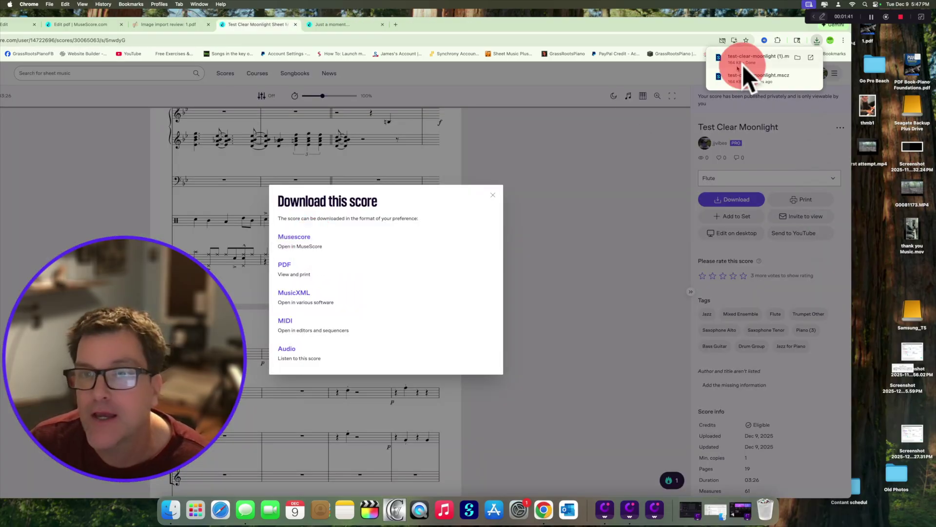
{"action": "mouse_move", "coordinate": [789, 55]}
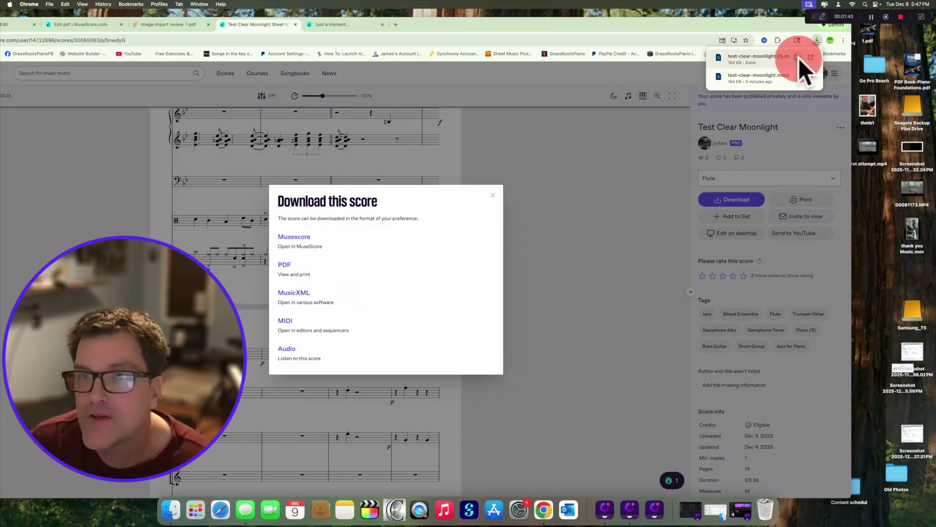
Step: Locate test-clear-moonlight (1).mscz in Finder and open it in MuseScore Studio
{"action": "left_click", "coordinate": [798, 58]}
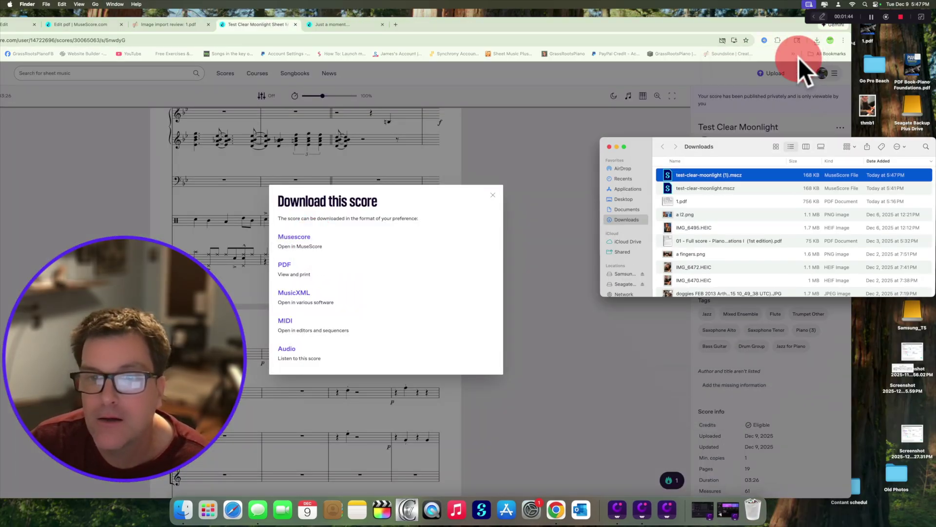
{"action": "double_click", "coordinate": [690, 175]}
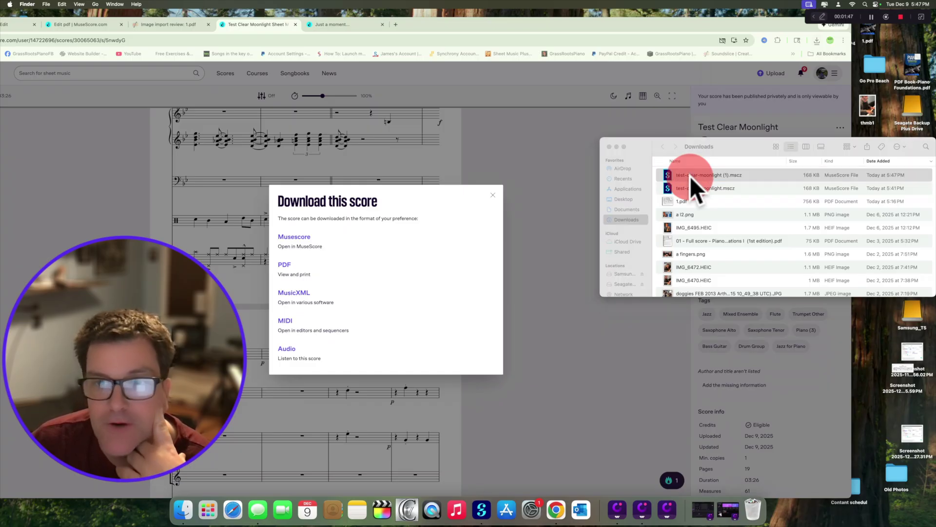
{"action": "left_click", "coordinate": [492, 193]}
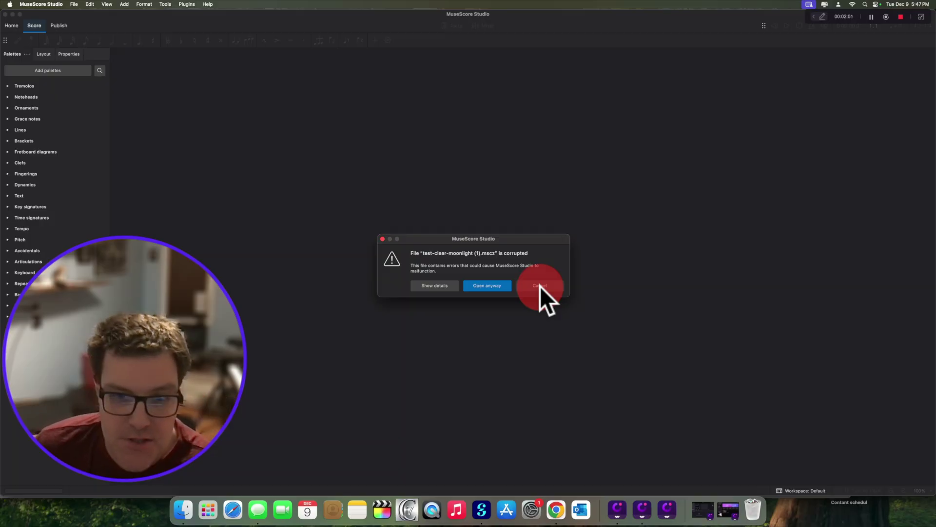
Step: Open the corrupted file anyway, postpone the update, and dismiss the Welcome dialog
{"action": "left_click", "coordinate": [499, 283]}
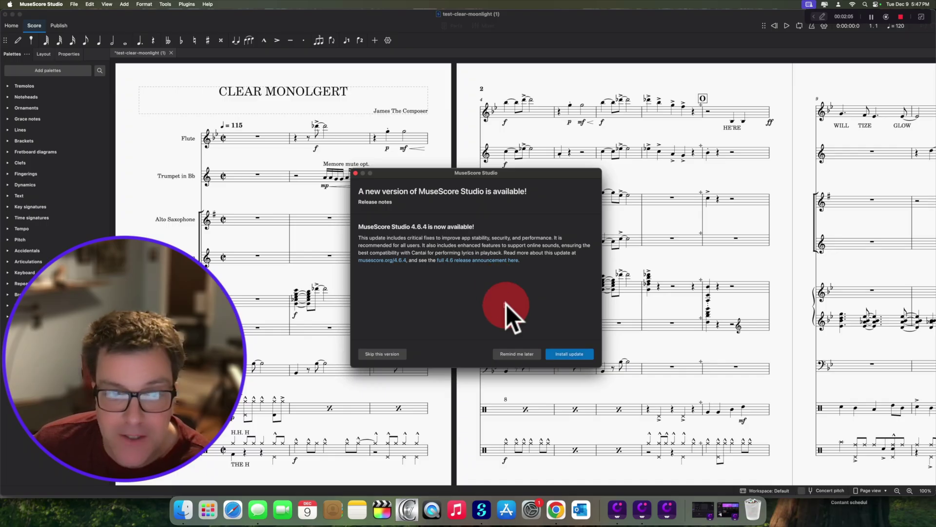
{"action": "left_click", "coordinate": [531, 352]}
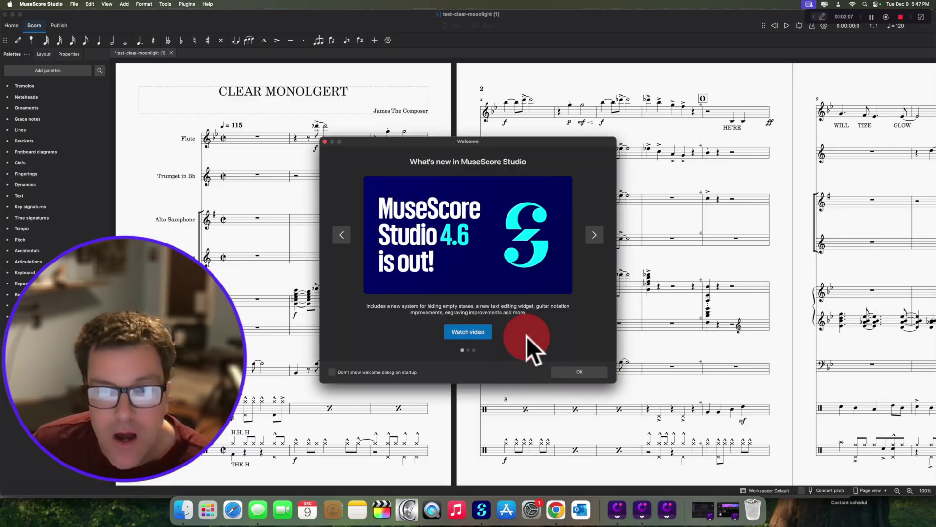
{"action": "left_click", "coordinate": [579, 371]}
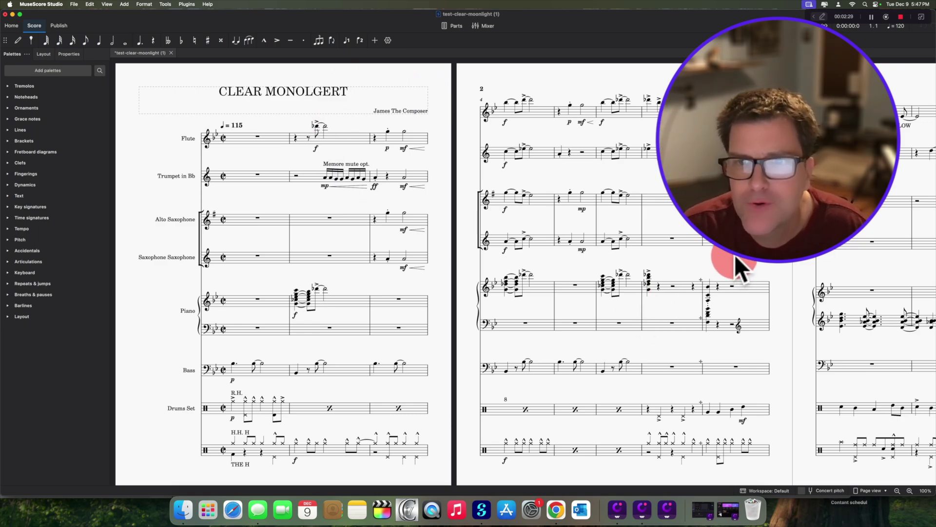
{"action": "left_click_drag", "start_coordinate": [734, 254], "coordinate": [477, 192]}
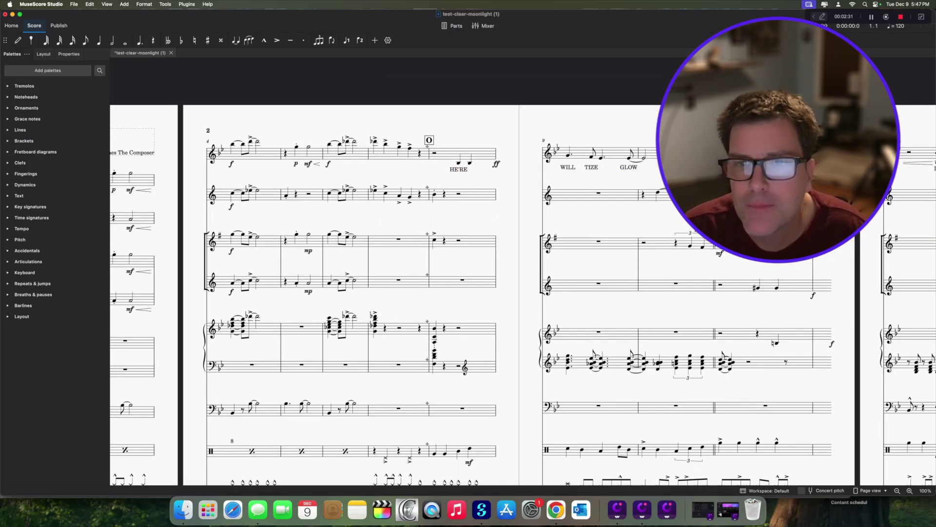
{"action": "left_click_drag", "start_coordinate": [702, 175], "coordinate": [623, 163]}
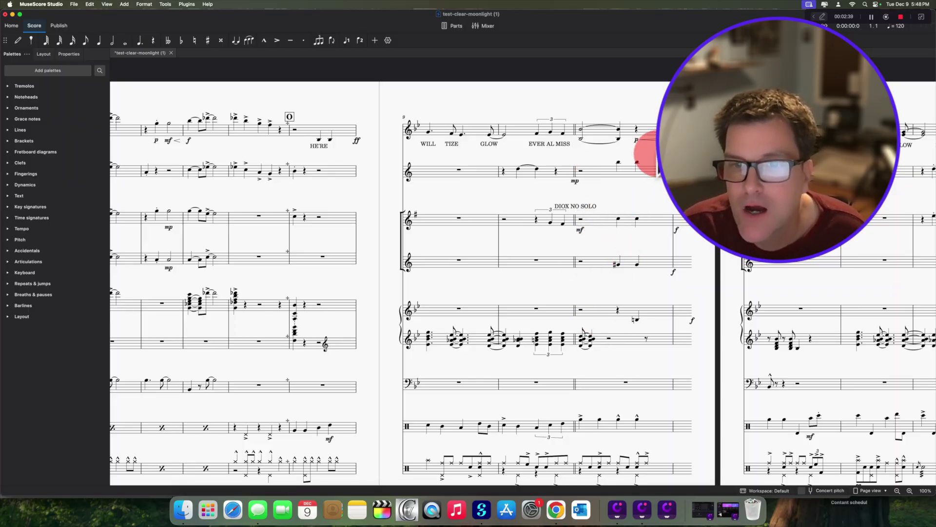
{"action": "left_click_drag", "start_coordinate": [656, 154], "coordinate": [557, 130]}
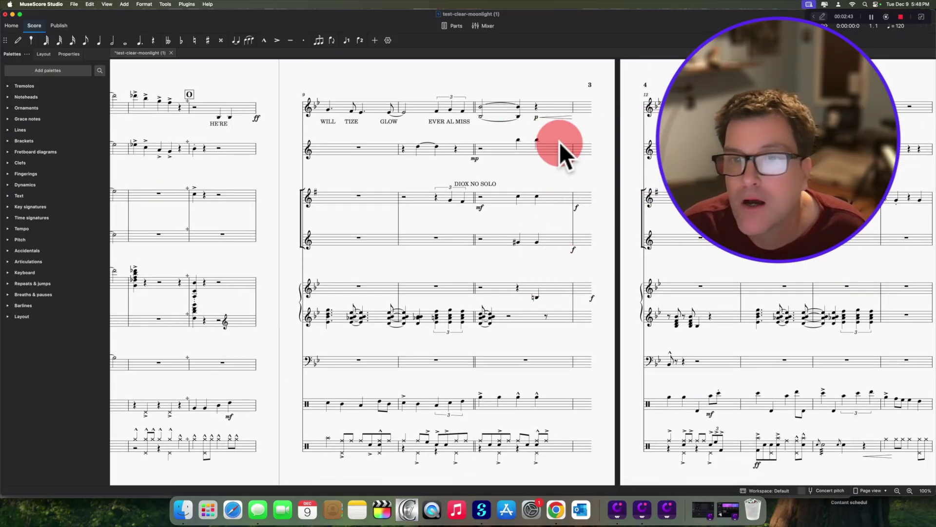
{"action": "scroll", "coordinate": [648, 141], "scroll_direction": "right", "scroll_amount": 5}
{"action": "scroll", "coordinate": [648, 142], "scroll_direction": "down", "scroll_amount": 2}
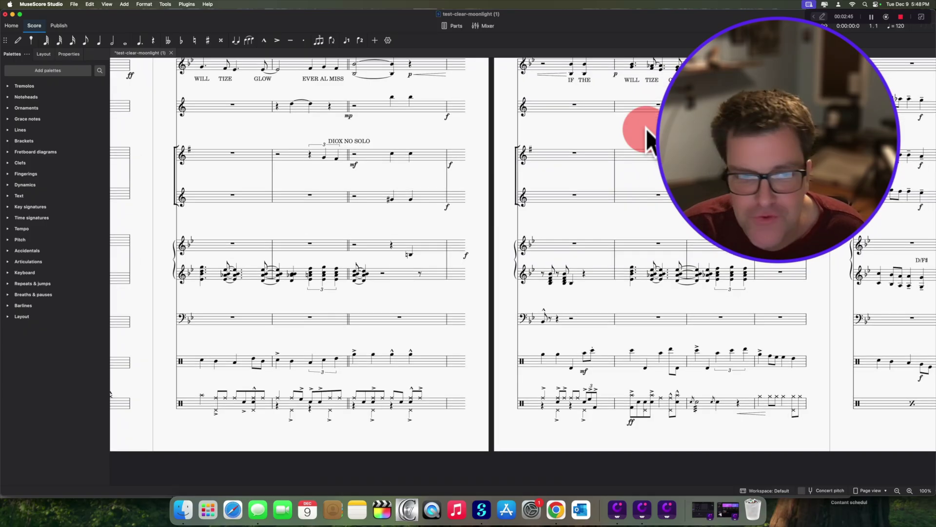
{"action": "left_click_drag", "start_coordinate": [648, 136], "coordinate": [487, 156]}
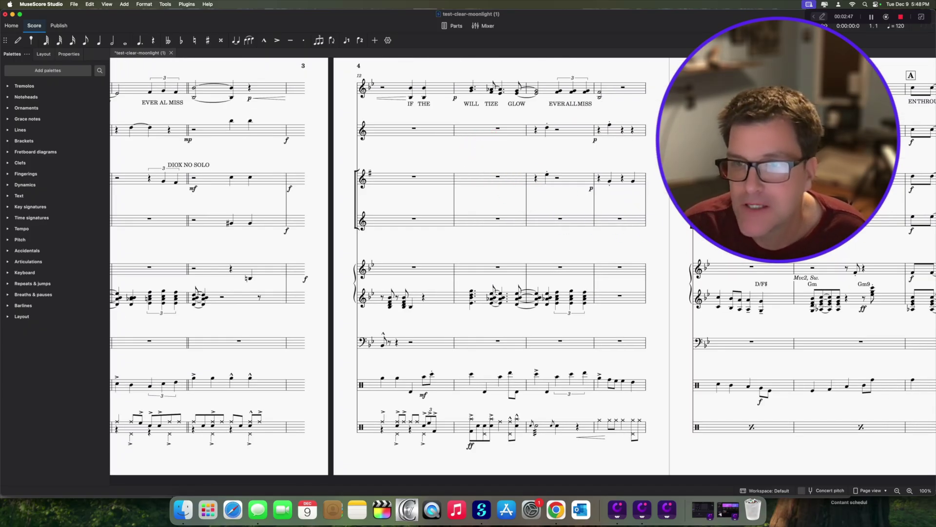
{"action": "scroll", "coordinate": [552, 226], "scroll_direction": "right", "scroll_amount": 7}
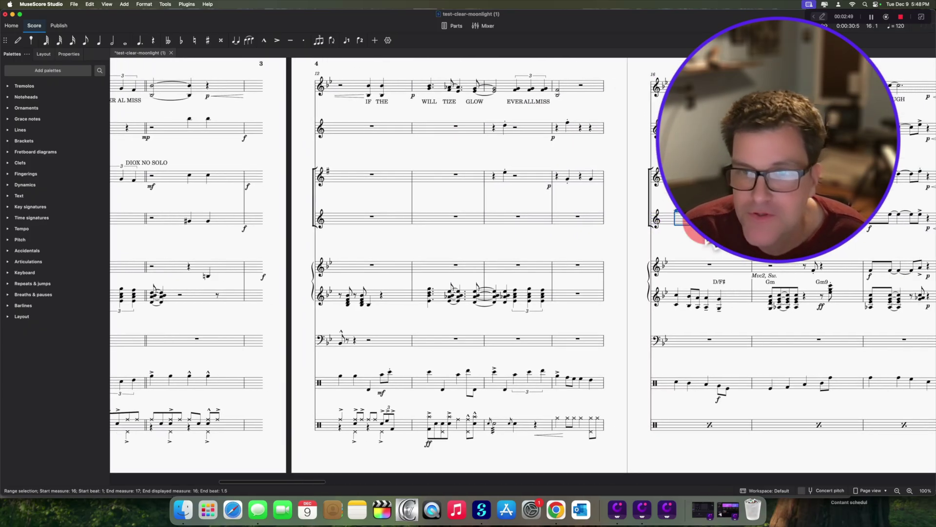
{"action": "left_click", "coordinate": [552, 226]}
{"action": "scroll", "coordinate": [552, 226], "scroll_direction": "right", "scroll_amount": 4}
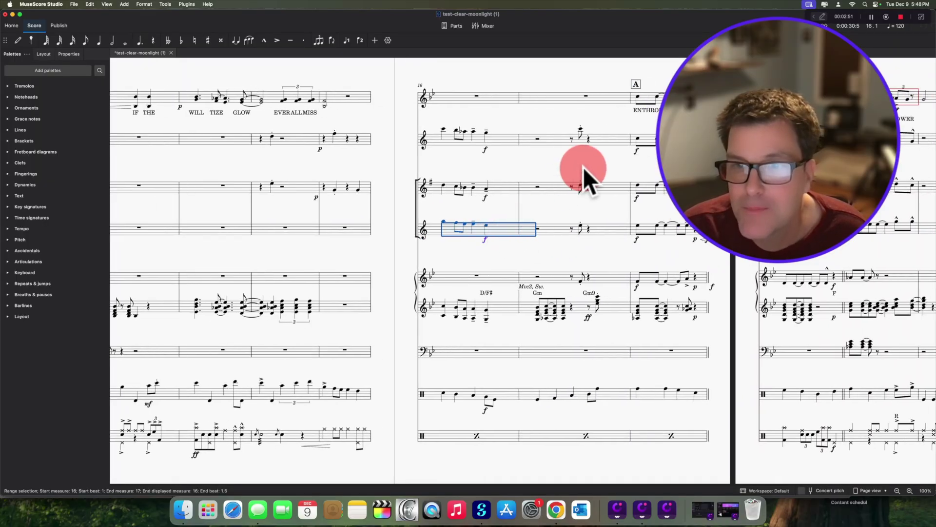
{"action": "left_click_drag", "start_coordinate": [583, 168], "coordinate": [484, 180]}
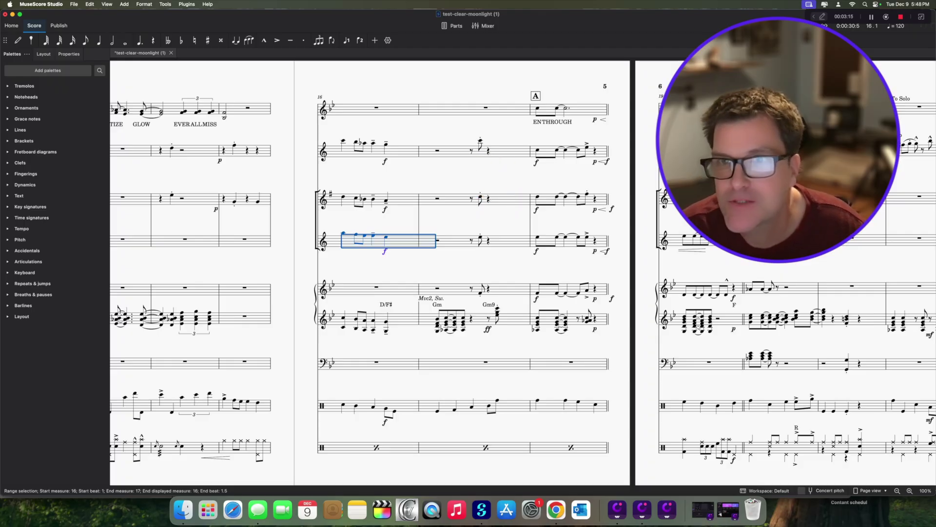
{"action": "left_click_drag", "start_coordinate": [673, 71], "coordinate": [381, 98]}
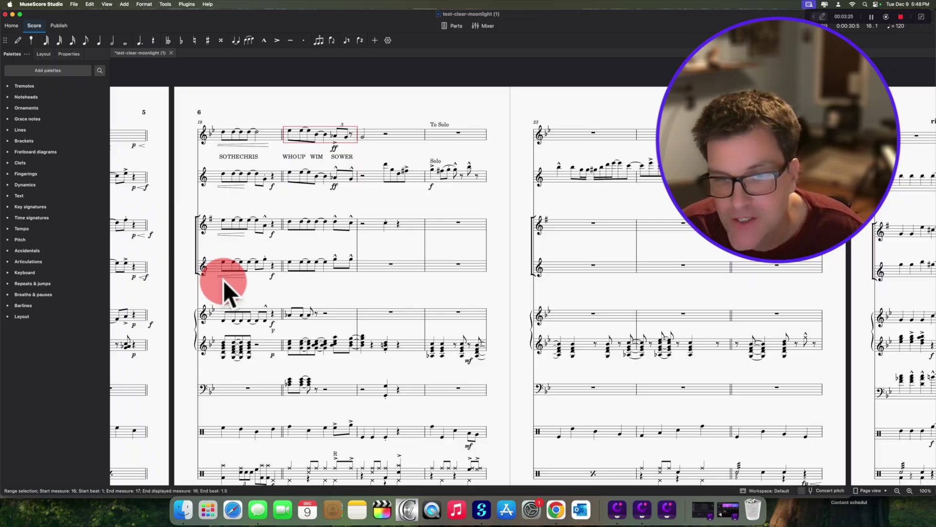
{"action": "left_click_drag", "start_coordinate": [224, 280], "coordinate": [435, 181]}
{"action": "scroll", "coordinate": [435, 178], "scroll_direction": "down", "scroll_amount": 2}
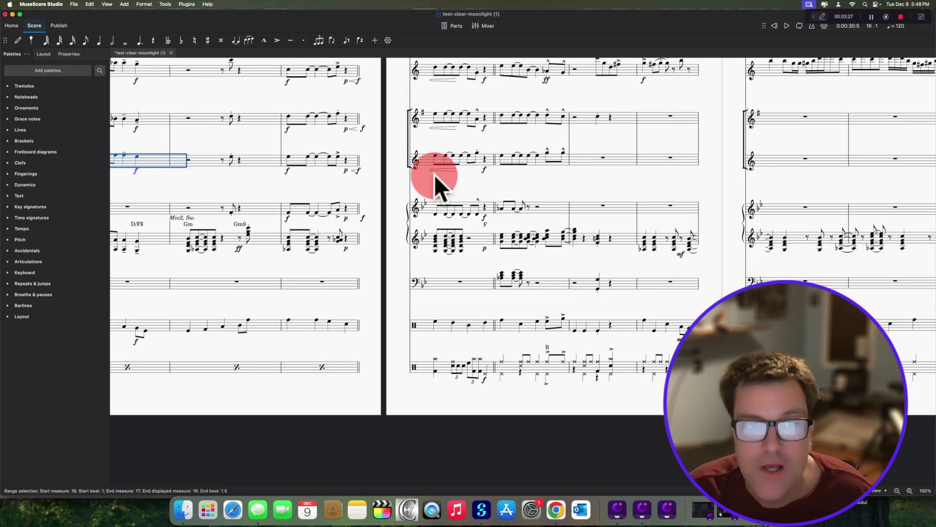
{"action": "scroll", "coordinate": [435, 175], "scroll_direction": "left", "scroll_amount": 1}
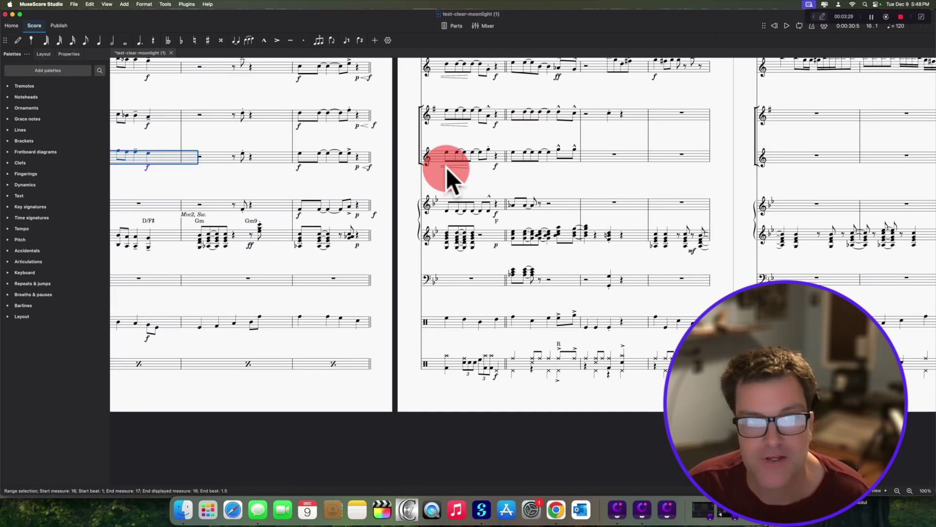
{"action": "scroll", "coordinate": [447, 168], "scroll_direction": "down", "scroll_amount": 2}
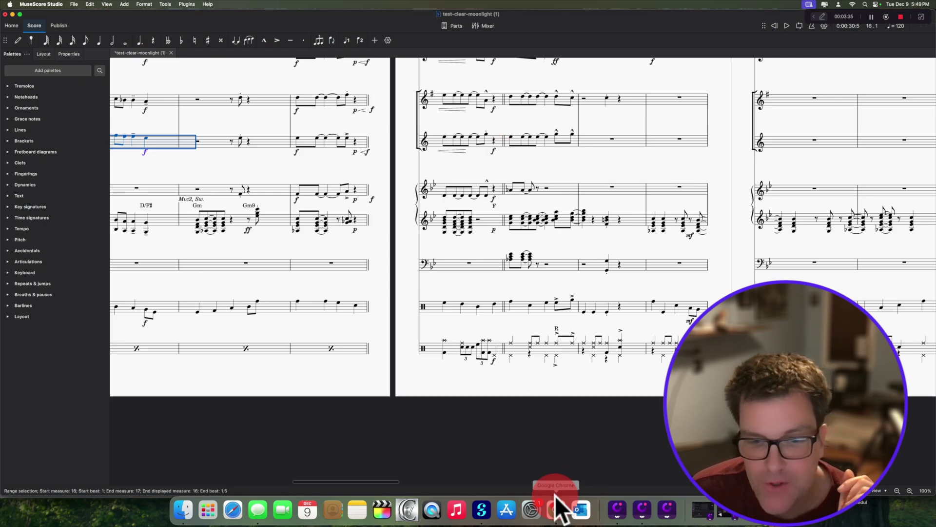
Step: Bring Chrome forward on the Soundslice Image import review page and shift the window right
{"action": "left_click", "coordinate": [557, 508]}
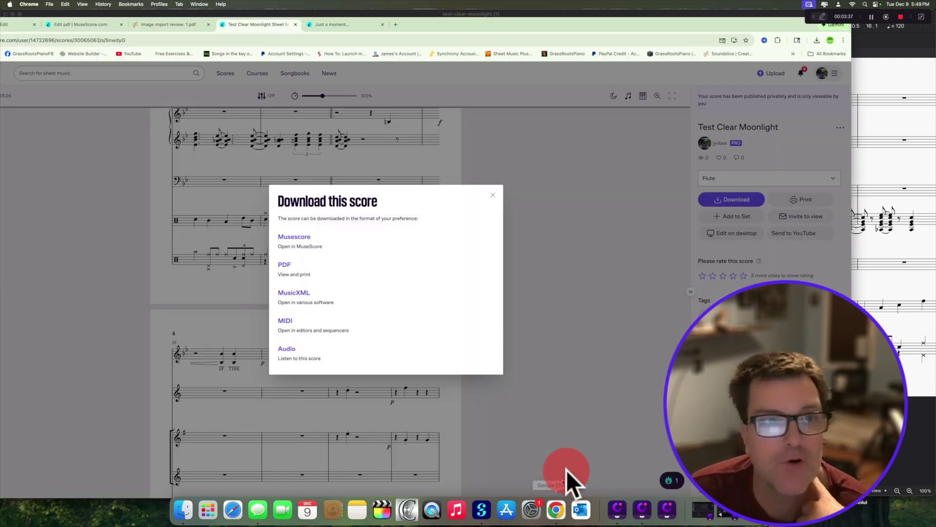
{"action": "left_click", "coordinate": [144, 27]}
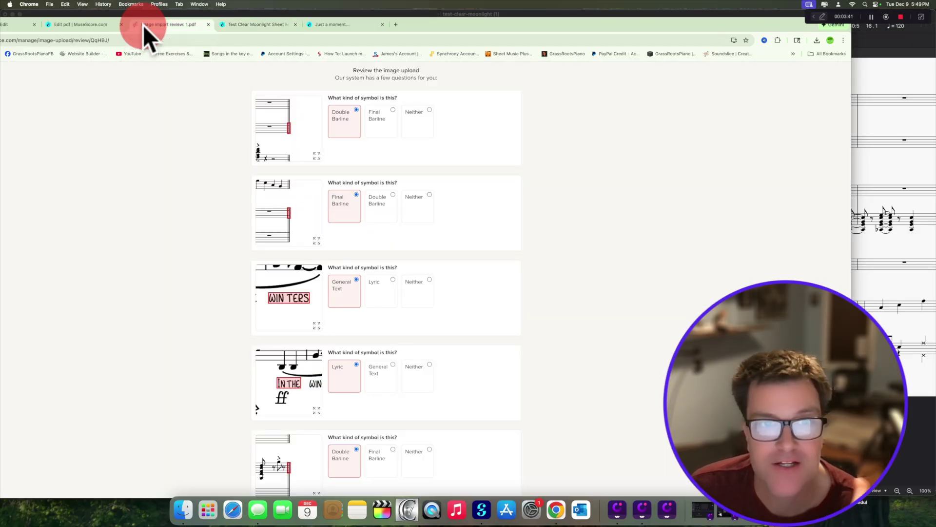
{"action": "left_click", "coordinate": [368, 57]}
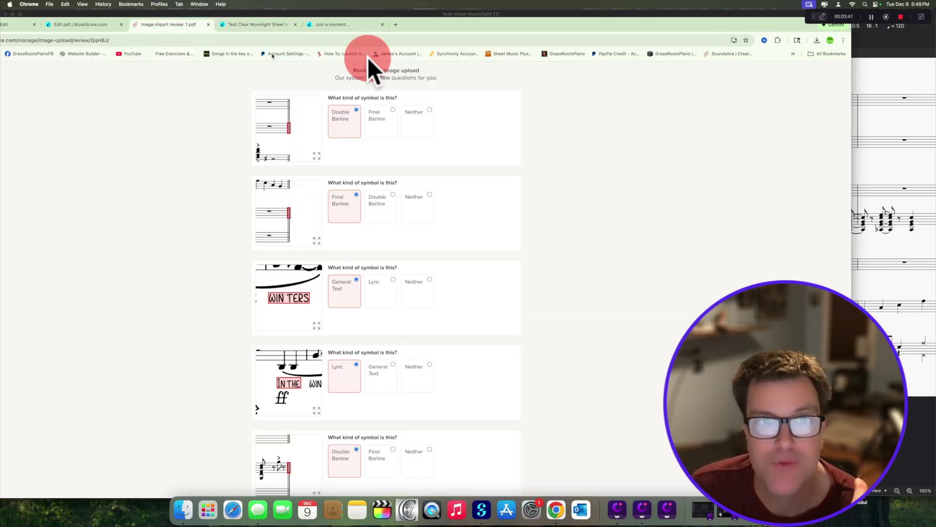
{"action": "left_click_drag", "start_coordinate": [504, 19], "coordinate": [561, 22]}
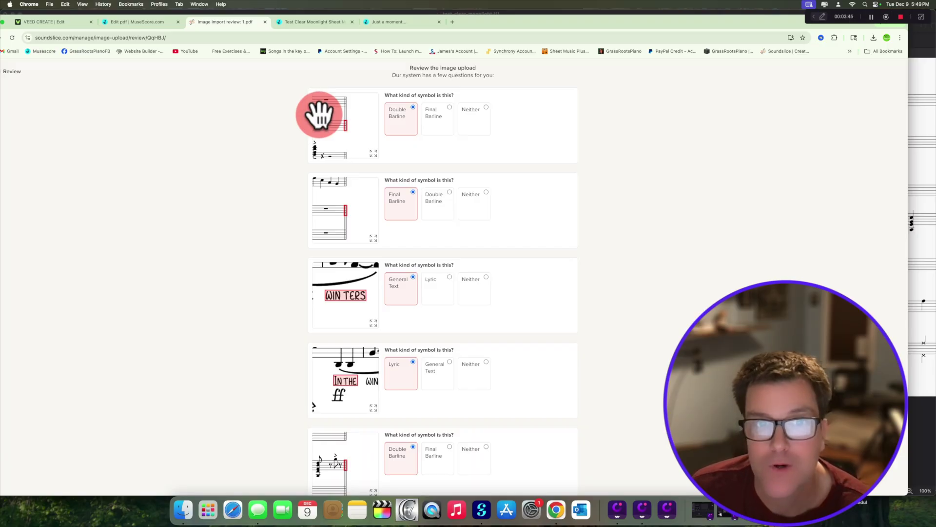
{"action": "left_click", "coordinate": [395, 122]}
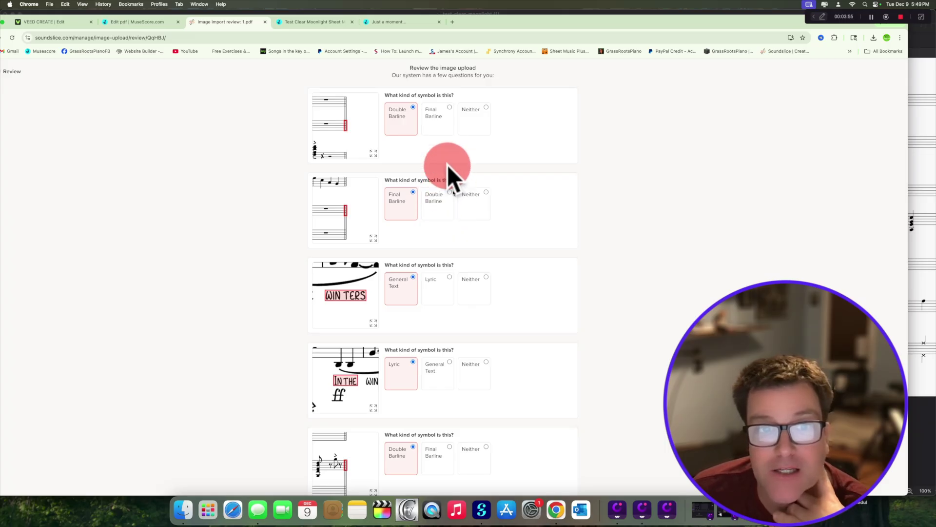
Step: Mark the second symbol as Double Barline and WIN TERS as Lyric, then submit
{"action": "left_click", "coordinate": [450, 191]}
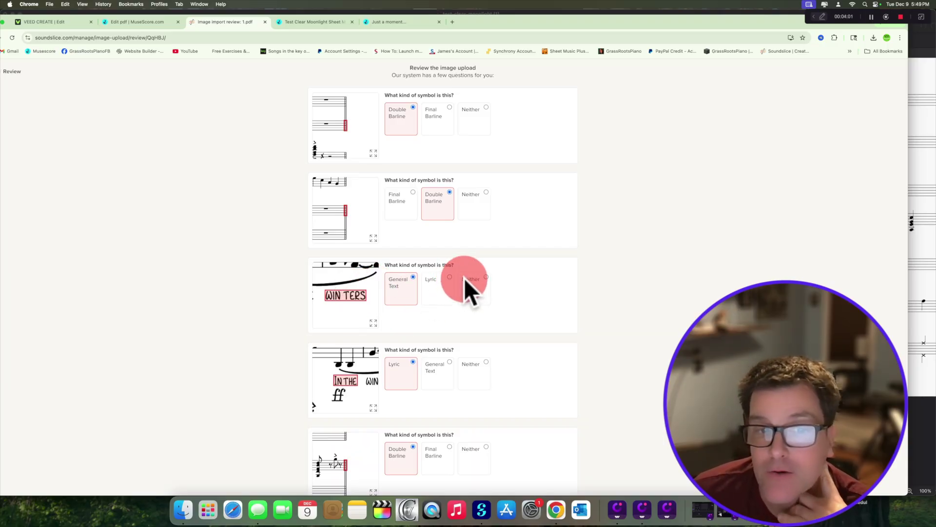
{"action": "left_click", "coordinate": [451, 274]}
{"action": "scroll", "coordinate": [529, 323], "scroll_direction": "down", "scroll_amount": 1}
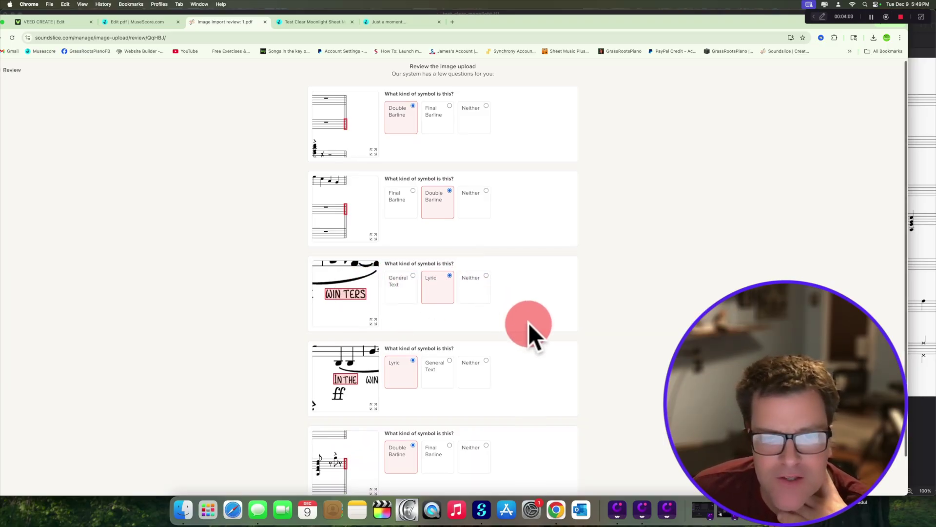
{"action": "scroll", "coordinate": [528, 323], "scroll_direction": "down", "scroll_amount": 2}
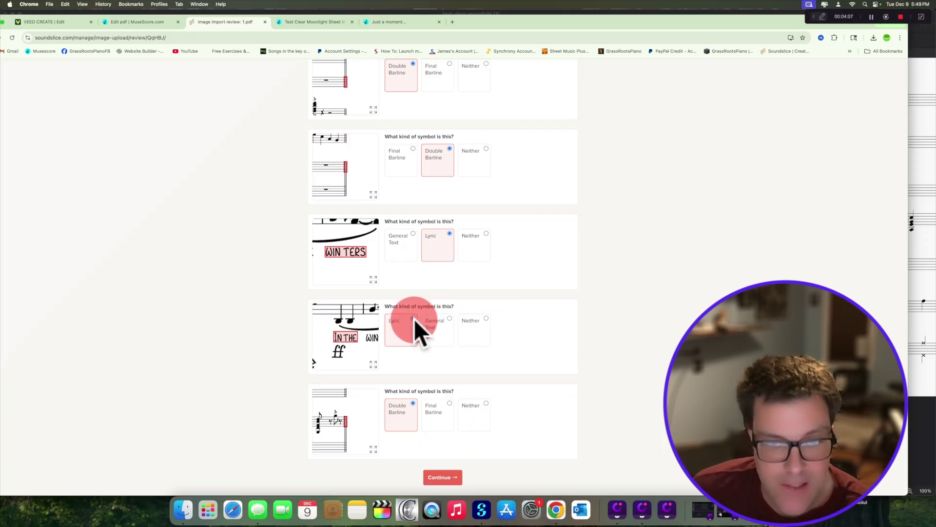
{"action": "left_click", "coordinate": [446, 478]}
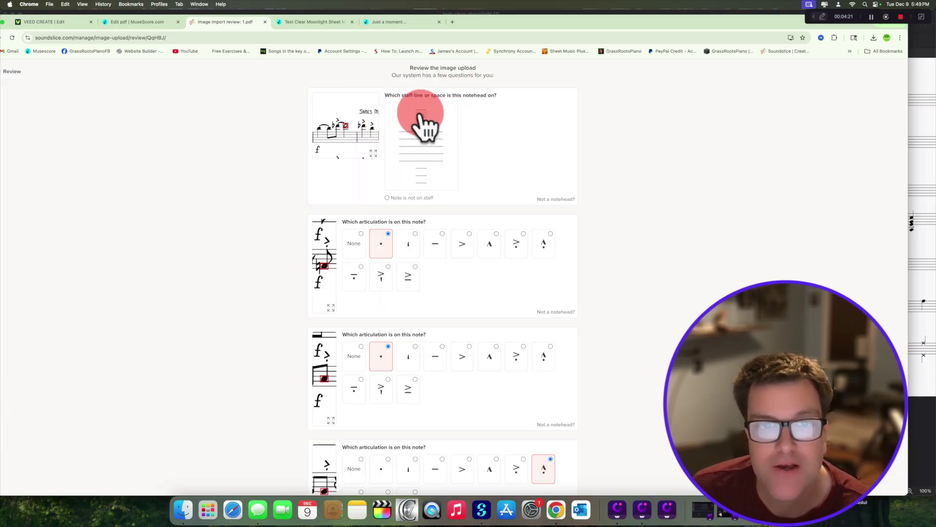
Step: Submit the remaining review answers, answering No to whether the notes play together
{"action": "left_click", "coordinate": [449, 182]}
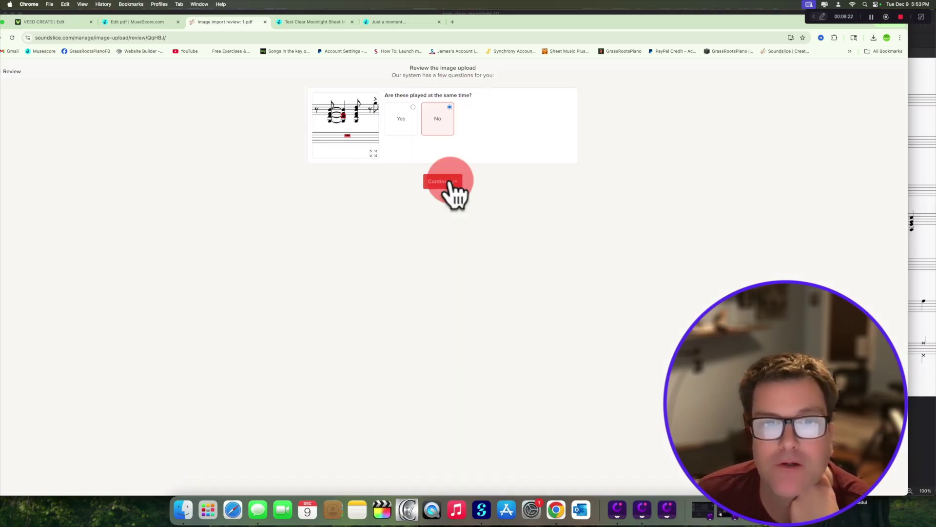
{"action": "left_click", "coordinate": [607, 138]}
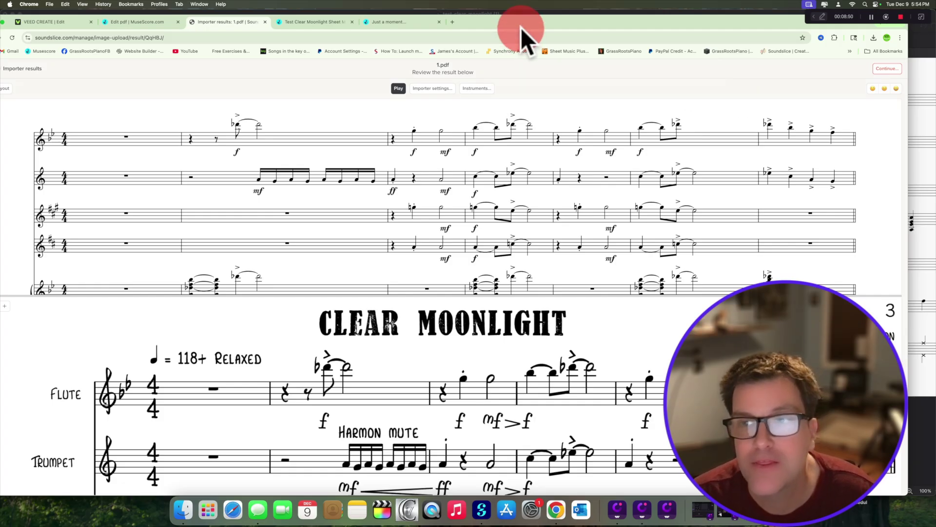
Step: Continue past the import results and open 1.pdf in the Soundslice editor
{"action": "scroll", "coordinate": [544, 157], "scroll_direction": "down", "scroll_amount": 3}
{"action": "scroll", "coordinate": [544, 157], "scroll_direction": "up", "scroll_amount": 3}
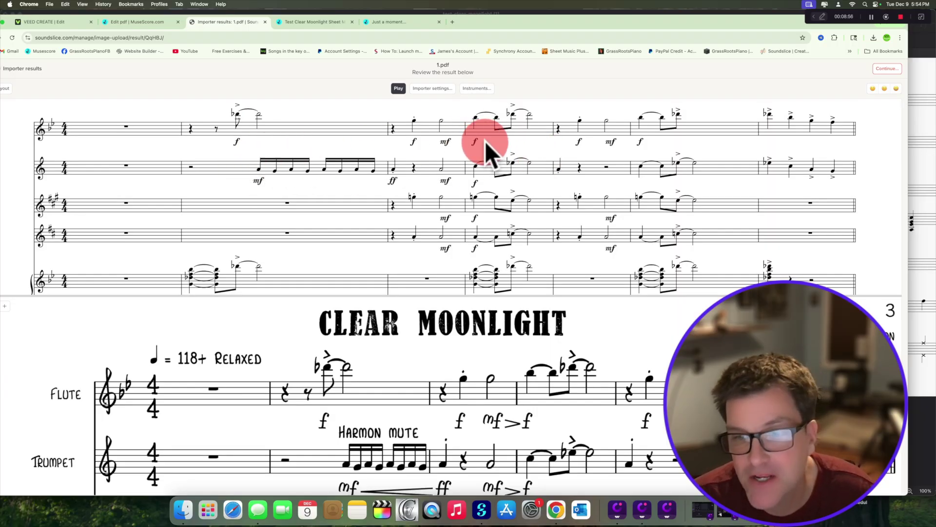
{"action": "left_click", "coordinate": [889, 75]}
{"action": "left_click", "coordinate": [890, 76]}
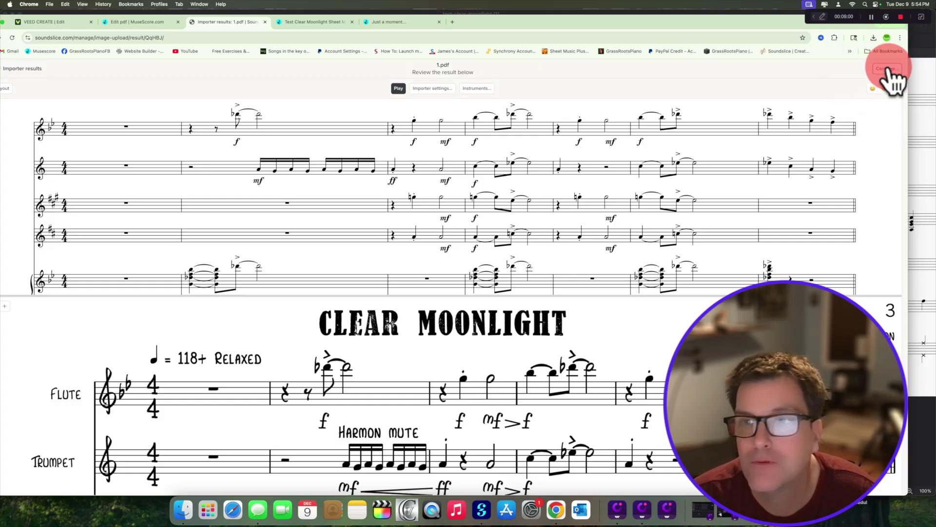
{"action": "left_click", "coordinate": [891, 76]}
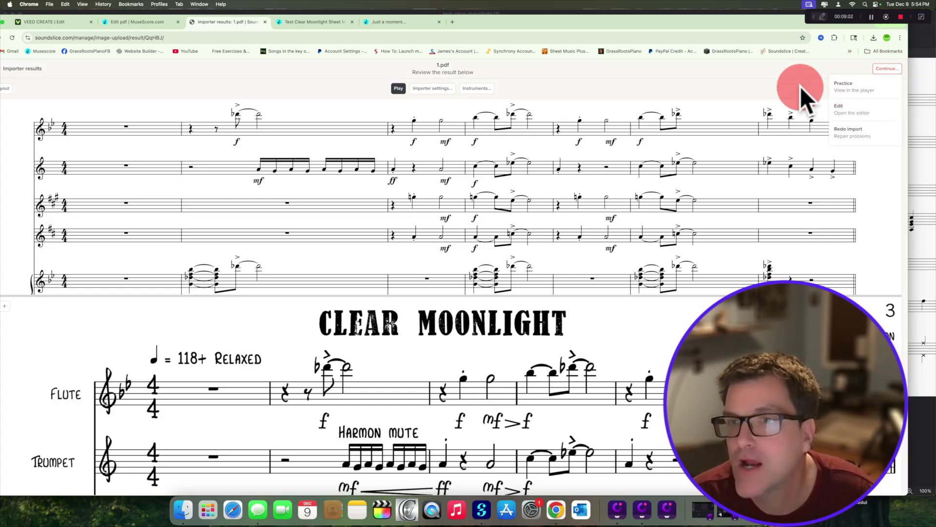
{"action": "left_click", "coordinate": [828, 107]}
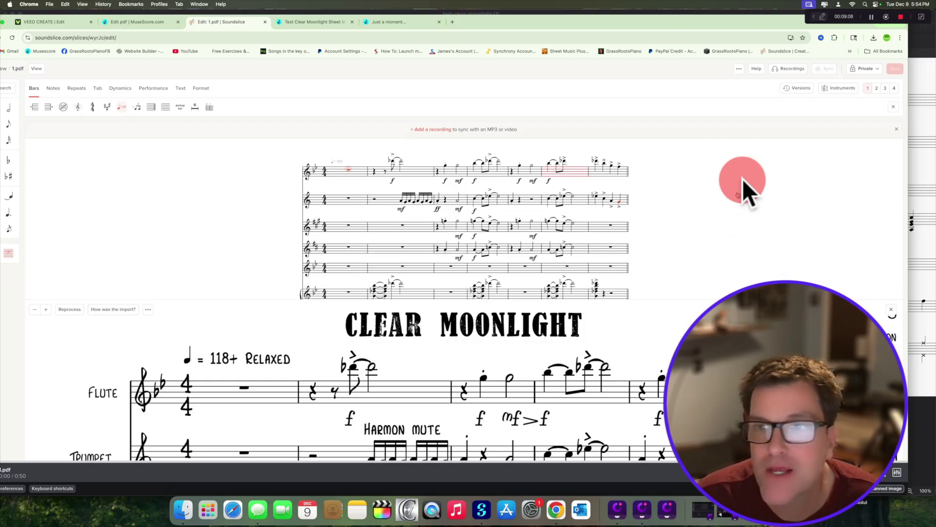
Step: Export the slice as MusicXML and show 1-pdf.xml in the Finder Downloads folder
{"action": "left_click", "coordinate": [739, 68]}
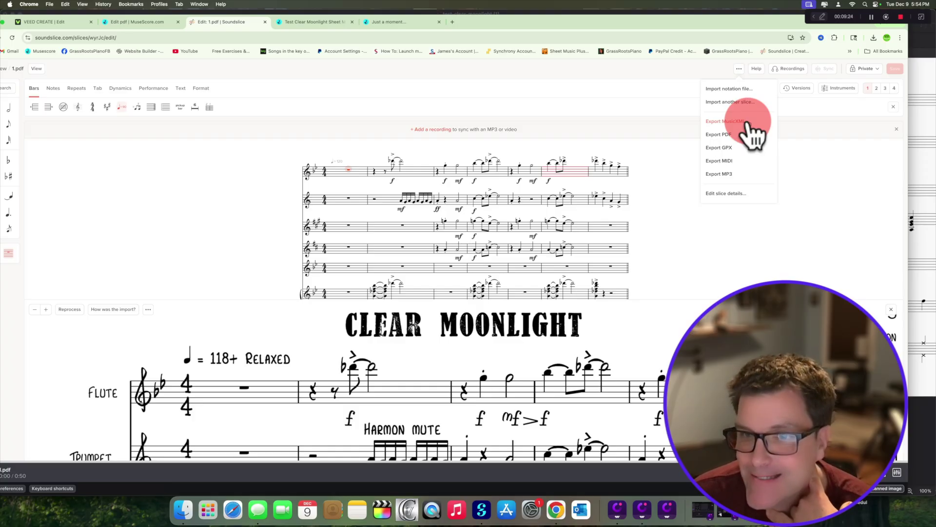
{"action": "left_click", "coordinate": [749, 122]}
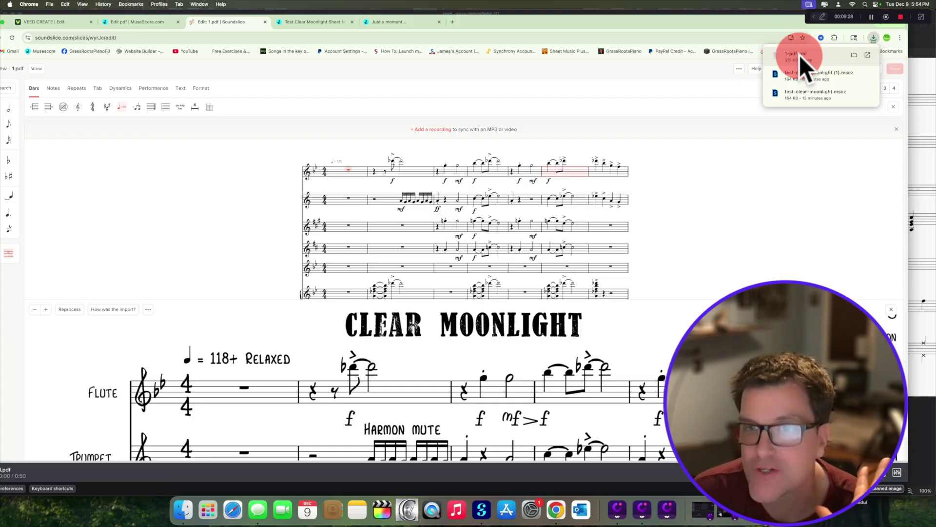
{"action": "left_click", "coordinate": [482, 509]}
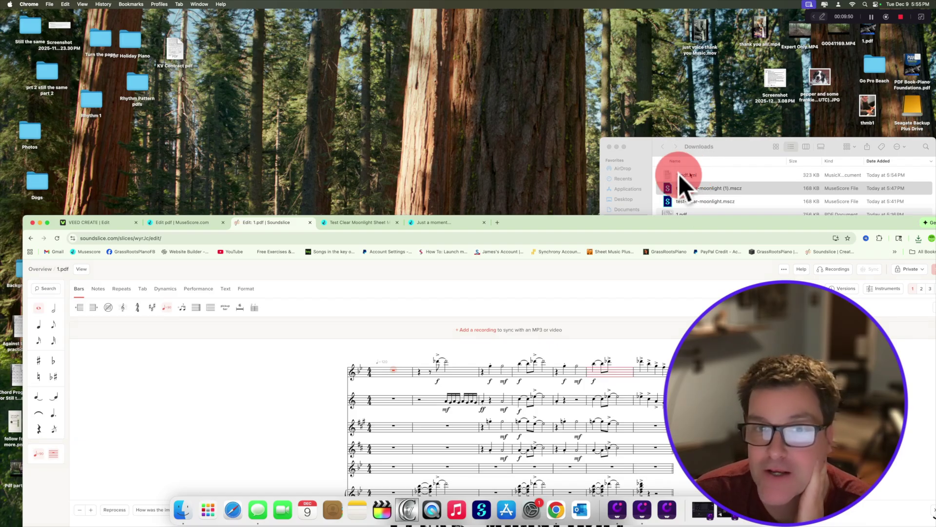
Step: Drop 1-pdf.xml from Downloads onto the MuseScore 4 Dock icon to open it
{"action": "left_click_drag", "start_coordinate": [692, 176], "coordinate": [482, 510]}
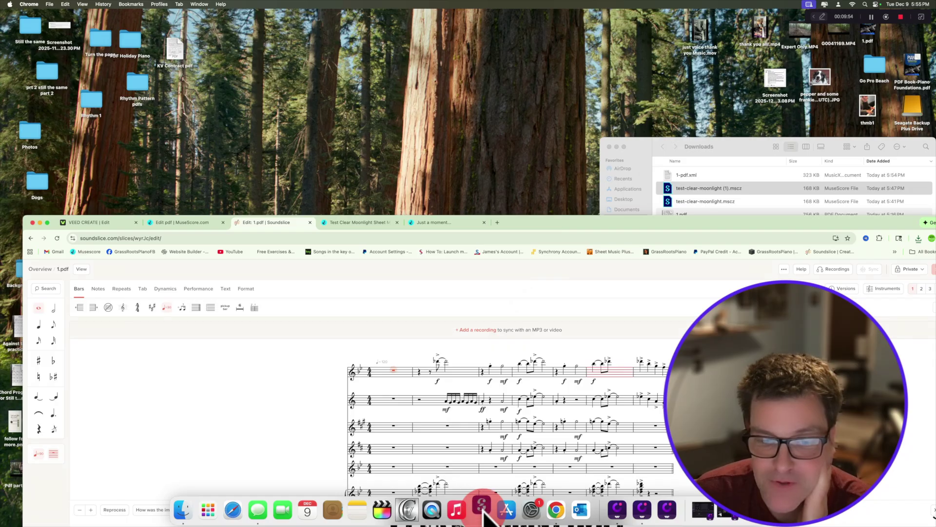
{"action": "left_click_drag", "start_coordinate": [564, 218], "coordinate": [584, 23]}
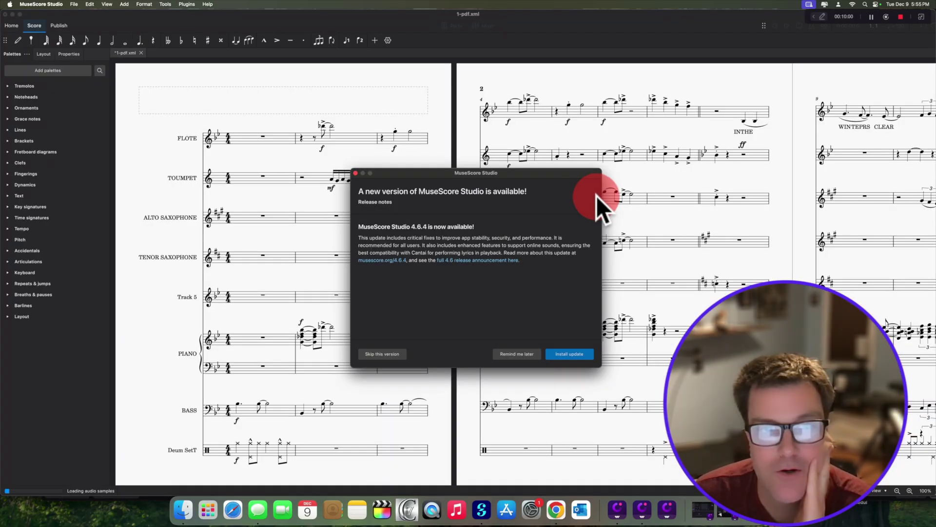
Step: Postpone the update notice, dismiss the Welcome dialog, and scroll around the first page
{"action": "left_click", "coordinate": [530, 356]}
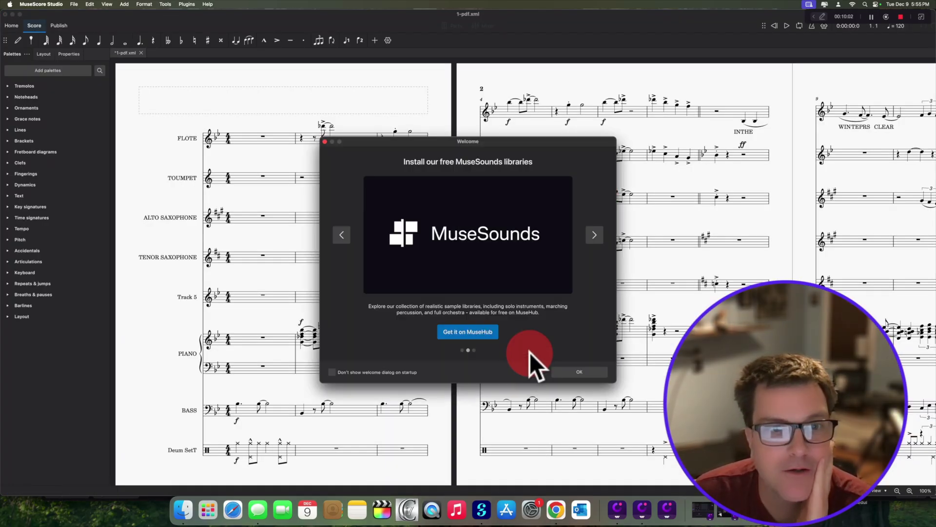
{"action": "left_click", "coordinate": [575, 373]}
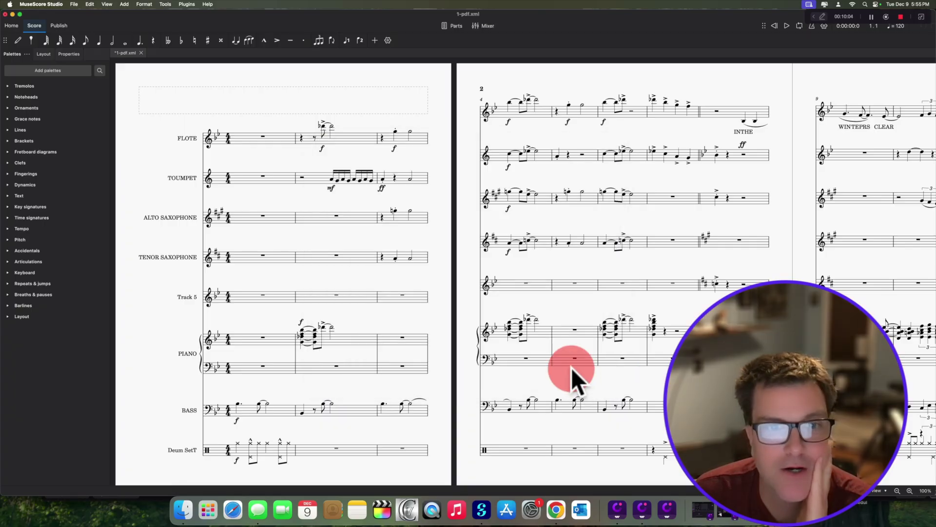
{"action": "scroll", "coordinate": [429, 280], "scroll_direction": "up", "scroll_amount": 5}
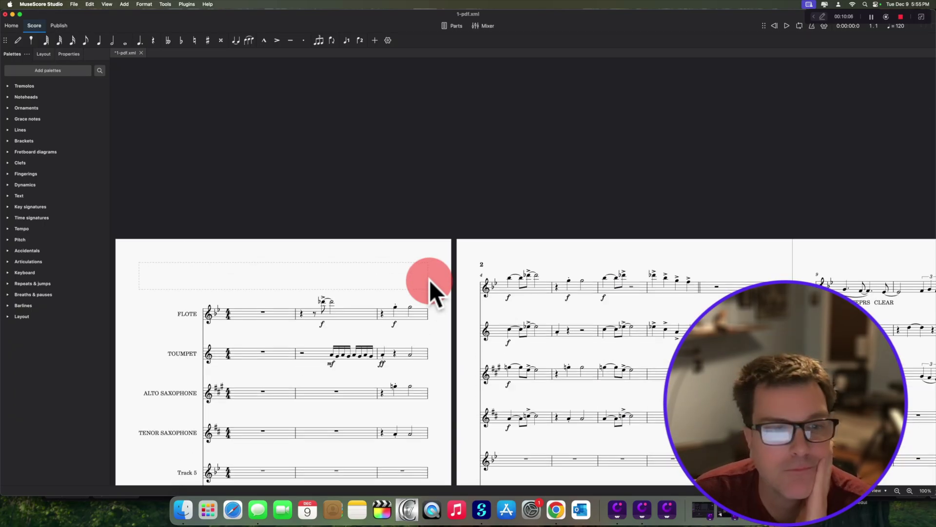
{"action": "scroll", "coordinate": [429, 279], "scroll_direction": "down", "scroll_amount": 4}
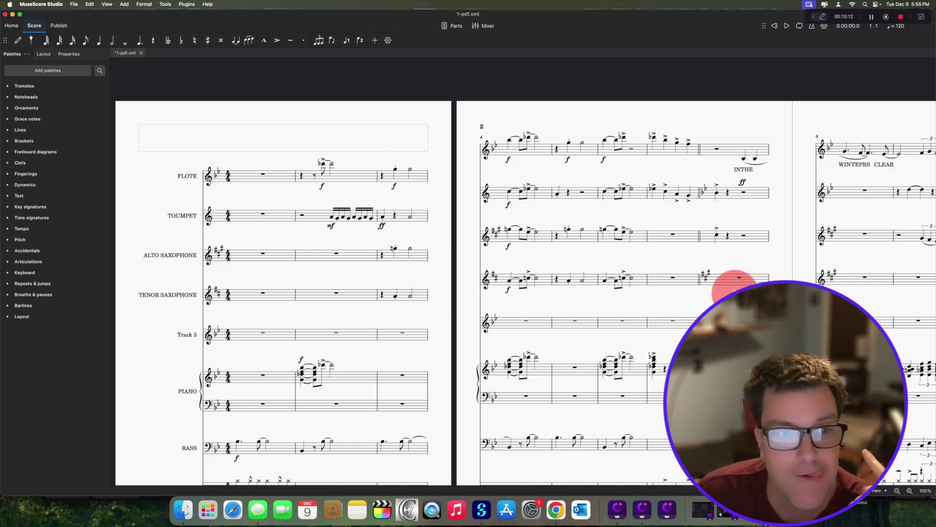
{"action": "scroll", "coordinate": [722, 286], "scroll_direction": "down", "scroll_amount": 1}
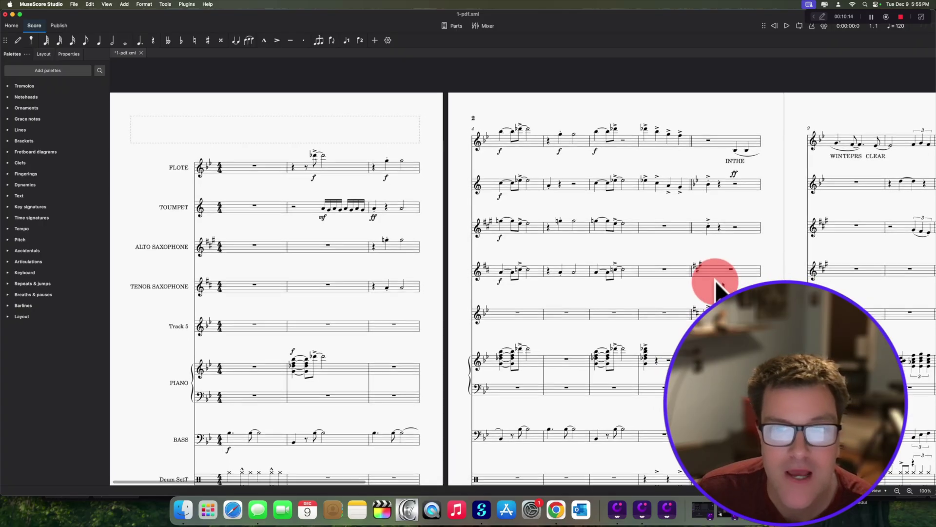
{"action": "scroll", "coordinate": [717, 282], "scroll_direction": "right", "scroll_amount": 2}
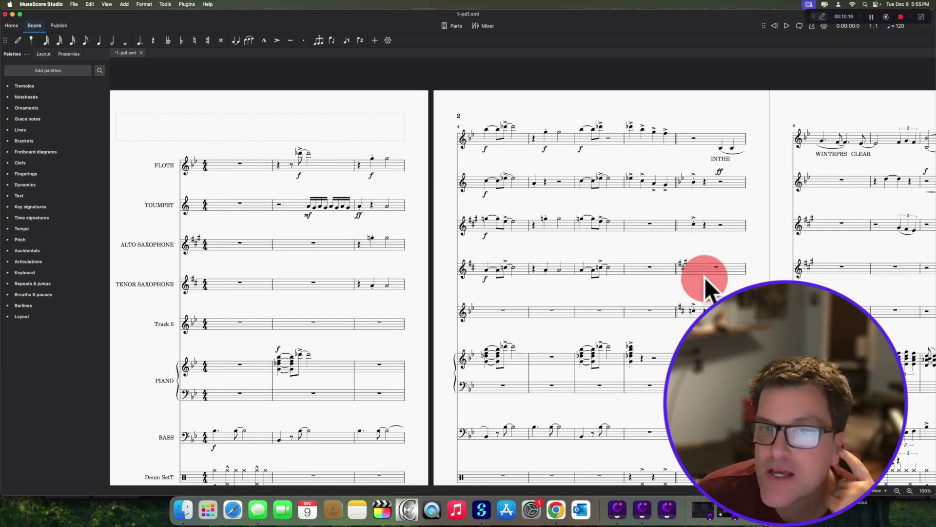
{"action": "scroll", "coordinate": [704, 277], "scroll_direction": "right", "scroll_amount": 2}
{"action": "scroll", "coordinate": [702, 276], "scroll_direction": "right", "scroll_amount": 1}
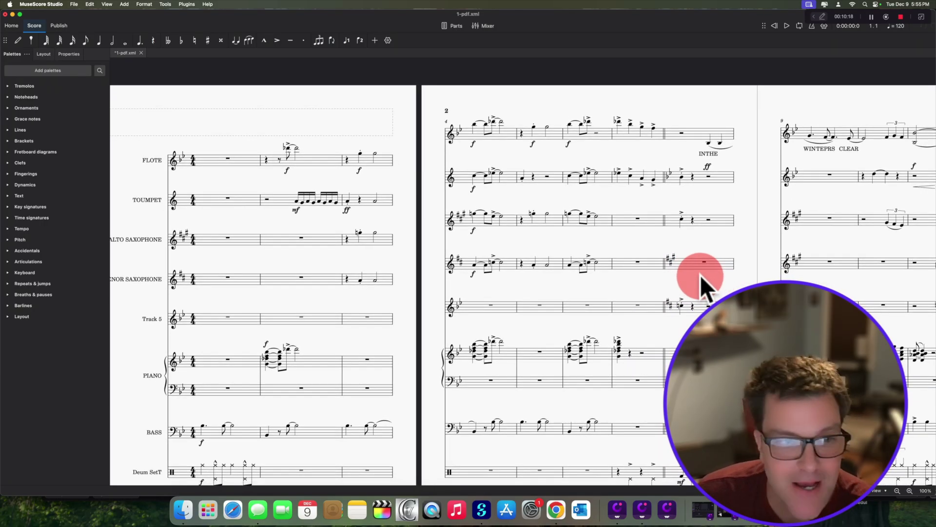
Step: Pan through the score out to pages 6 and 7, then back to page 3
{"action": "left_click_drag", "start_coordinate": [700, 275], "coordinate": [476, 226]}
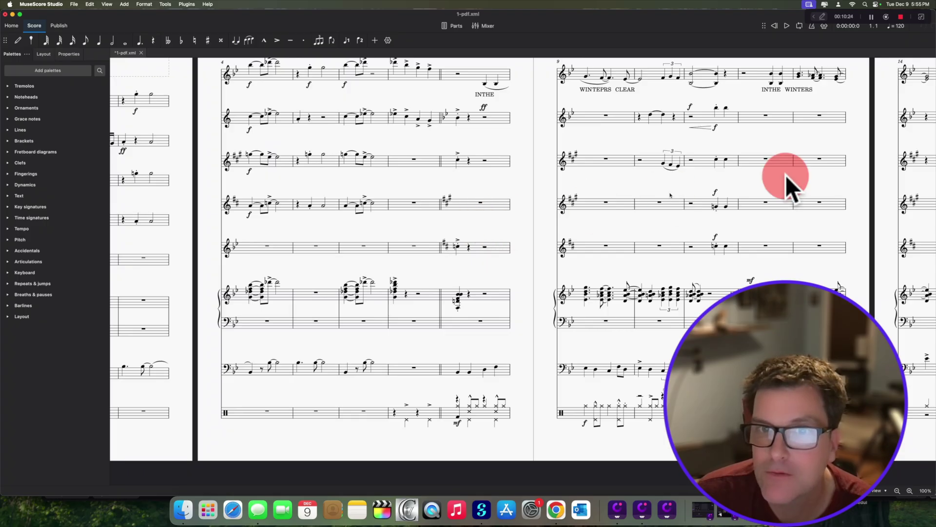
{"action": "left_click_drag", "start_coordinate": [798, 171], "coordinate": [484, 174]}
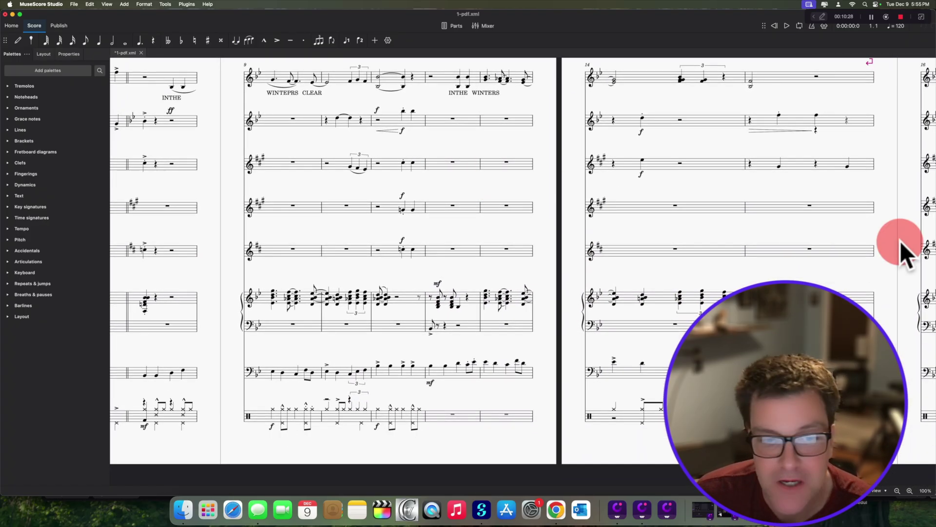
{"action": "left_click_drag", "start_coordinate": [797, 247], "coordinate": [521, 247]}
{"action": "left_click_drag", "start_coordinate": [822, 282], "coordinate": [822, 282]}
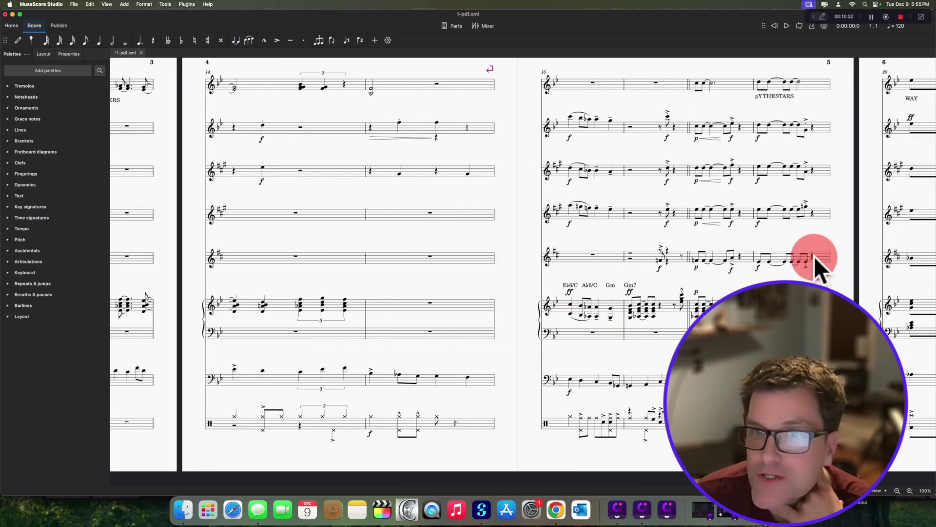
{"action": "left_click_drag", "start_coordinate": [817, 248], "coordinate": [396, 288]}
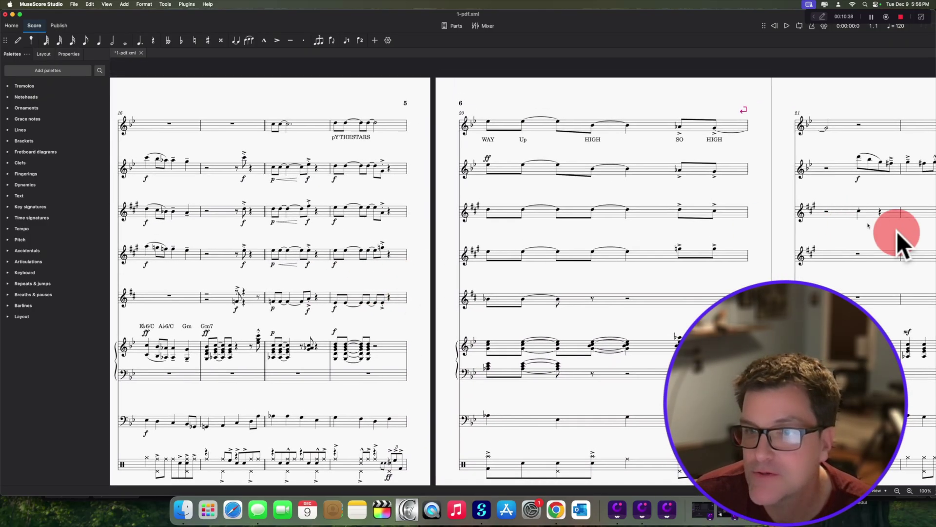
{"action": "left_click_drag", "start_coordinate": [901, 241], "coordinate": [572, 224]}
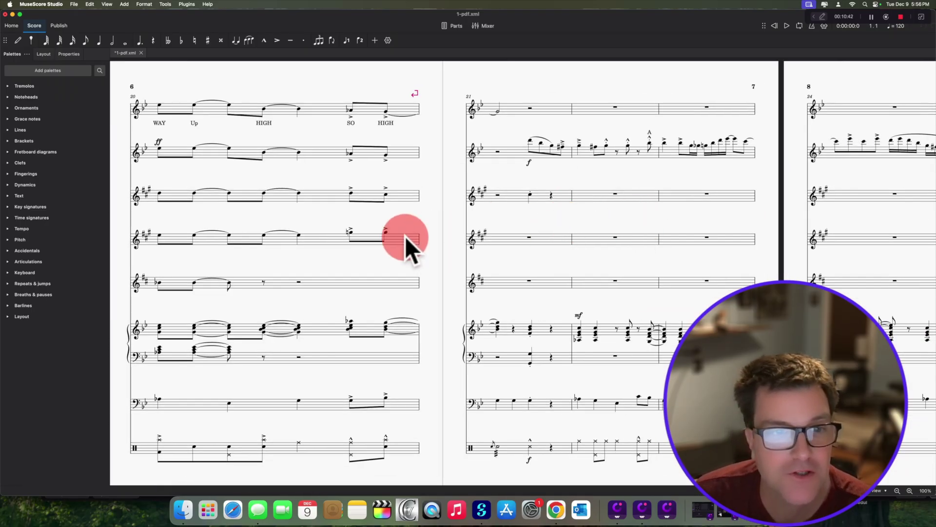
{"action": "left_click_drag", "start_coordinate": [192, 220], "coordinate": [761, 201]}
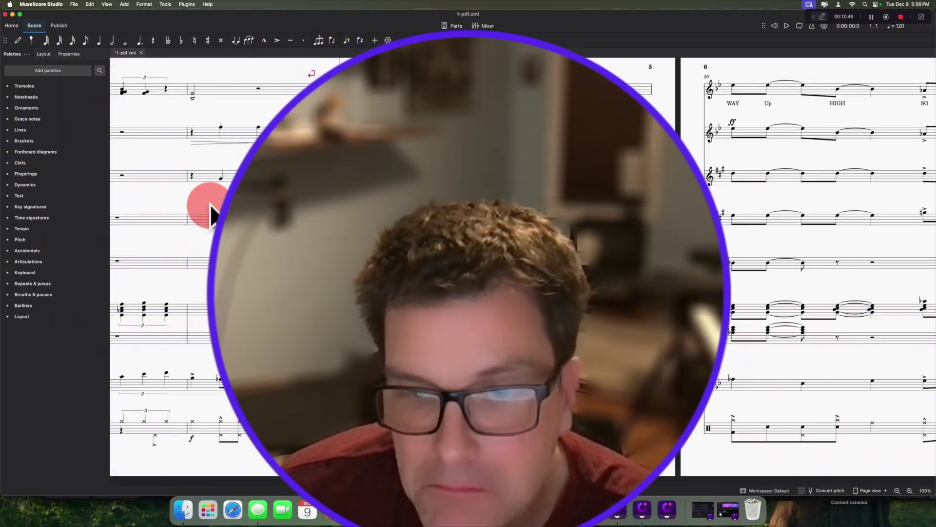
{"action": "left_click_drag", "start_coordinate": [209, 208], "coordinate": [451, 210]}
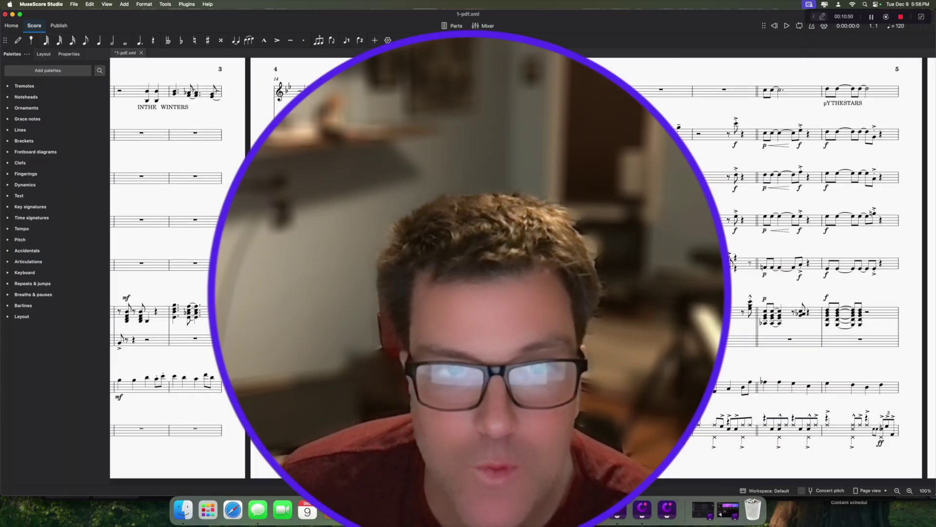
{"action": "scroll", "coordinate": [517, 268], "scroll_direction": "up", "scroll_amount": 2}
{"action": "scroll", "coordinate": [517, 268], "scroll_direction": "left", "scroll_amount": 3}
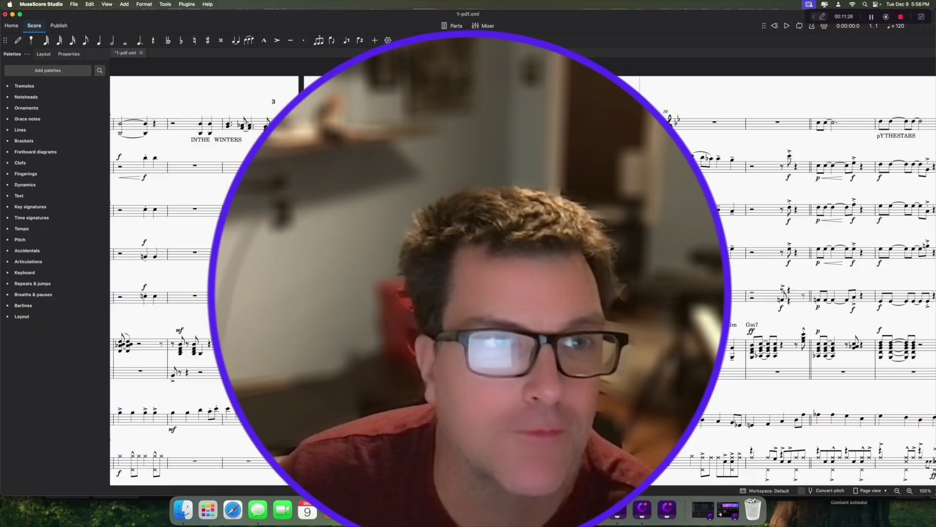
{"action": "scroll", "coordinate": [523, 281], "scroll_direction": "down", "scroll_amount": 2}
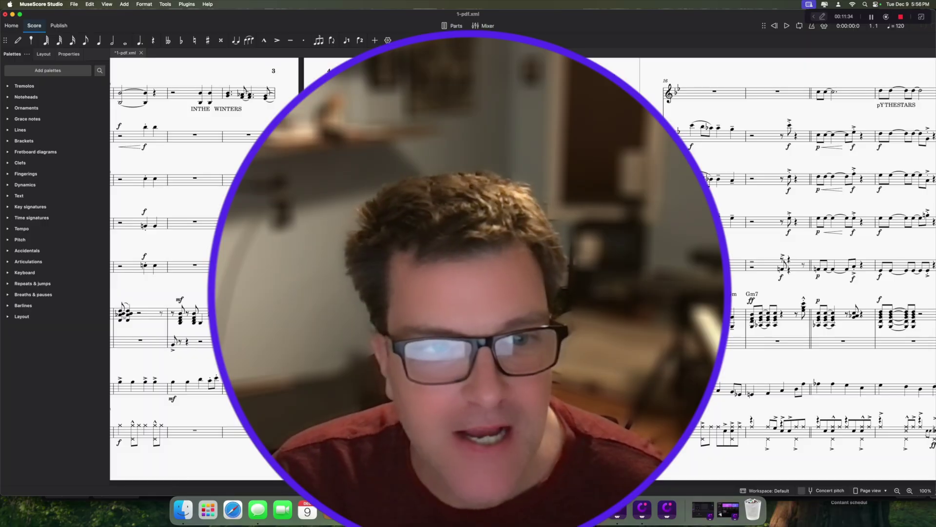
{"action": "scroll", "coordinate": [183, 236], "scroll_direction": "left", "scroll_amount": 10}
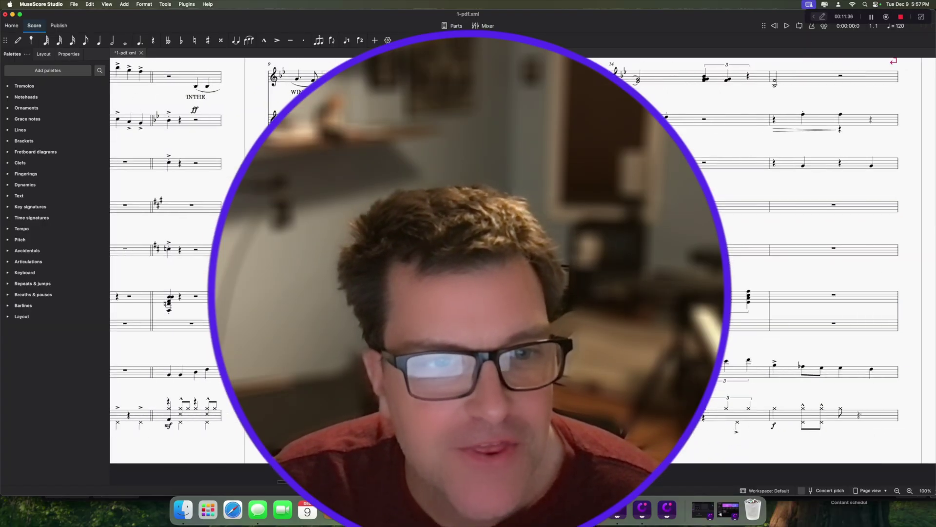
{"action": "scroll", "coordinate": [183, 235], "scroll_direction": "left", "scroll_amount": 2}
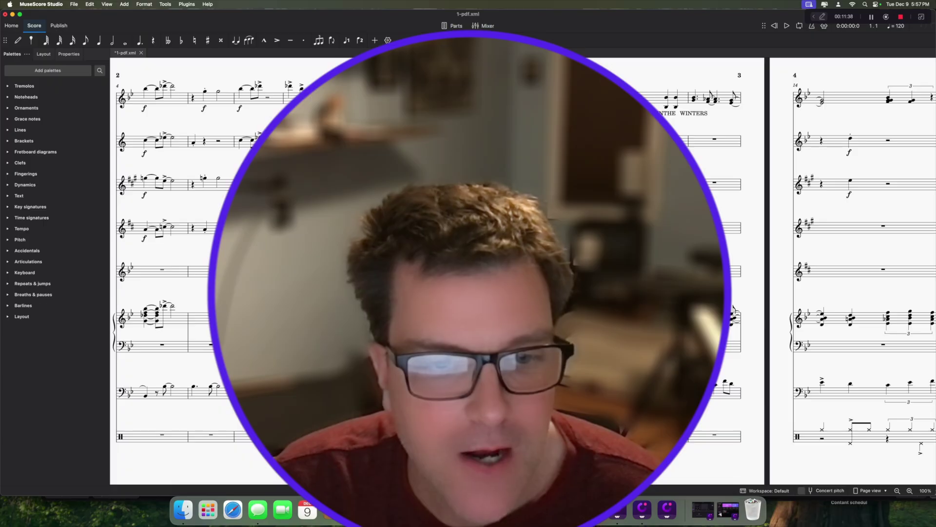
{"action": "left_click", "coordinate": [141, 246]}
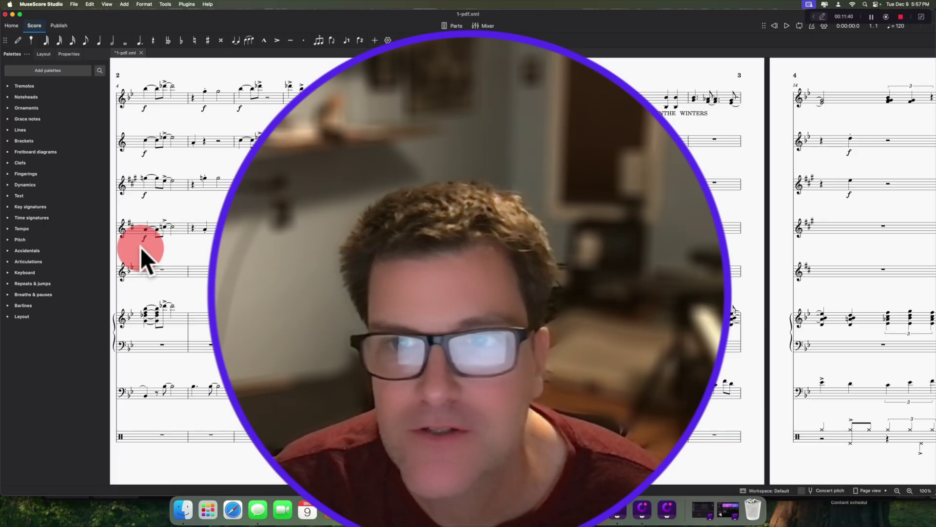
{"action": "left_click_drag", "start_coordinate": [140, 247], "coordinate": [4, 254]}
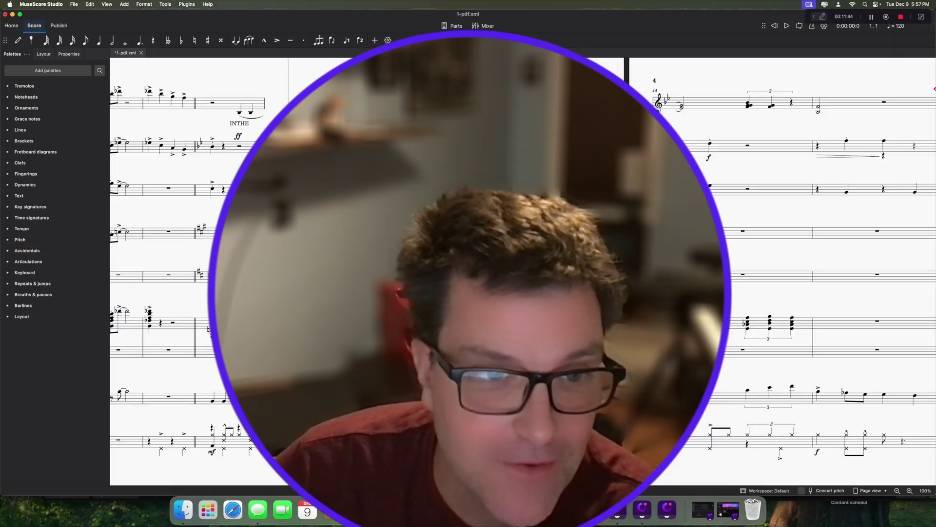